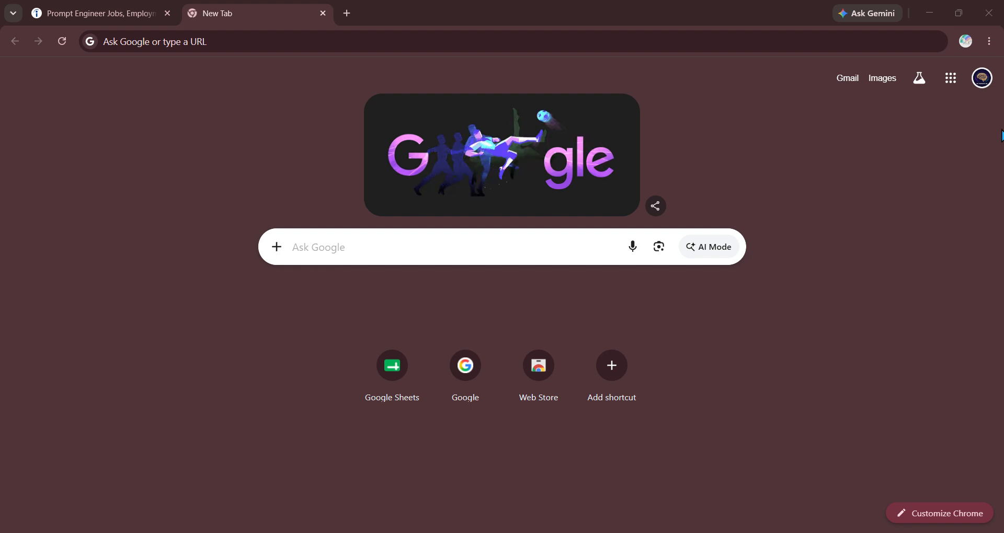
- Open Gemini from the Google apps grid in the second Chrome tab
{"action": "left_click", "coordinate": [952, 79]}
{"action": "left_click", "coordinate": [870, 249]}
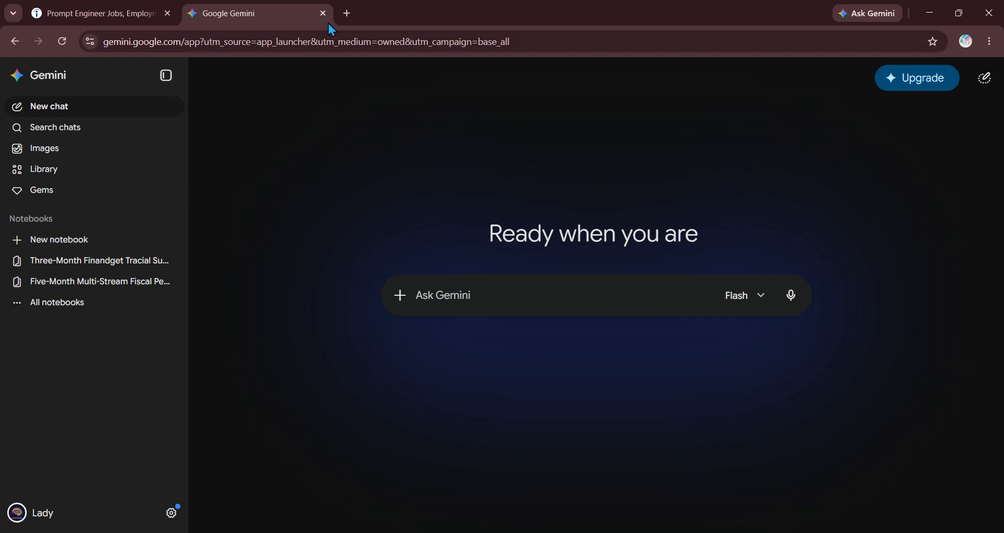
- Relaunch Gemini from the apps grid, close the duplicate tab, and bring up Gemini's settings options
{"action": "left_click", "coordinate": [346, 13]}
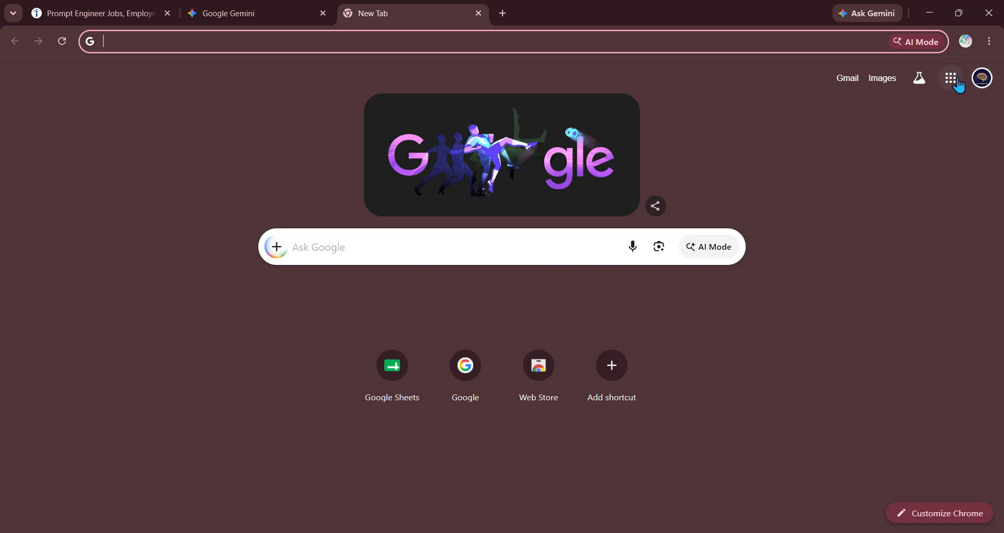
{"action": "left_click", "coordinate": [951, 78]}
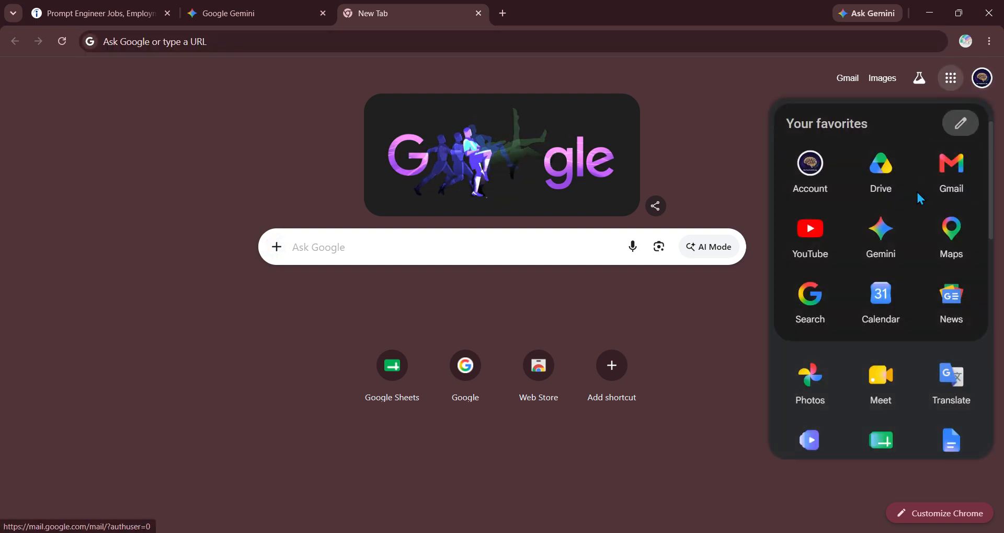
{"action": "left_click", "coordinate": [883, 228]}
{"action": "left_click", "coordinate": [323, 13]}
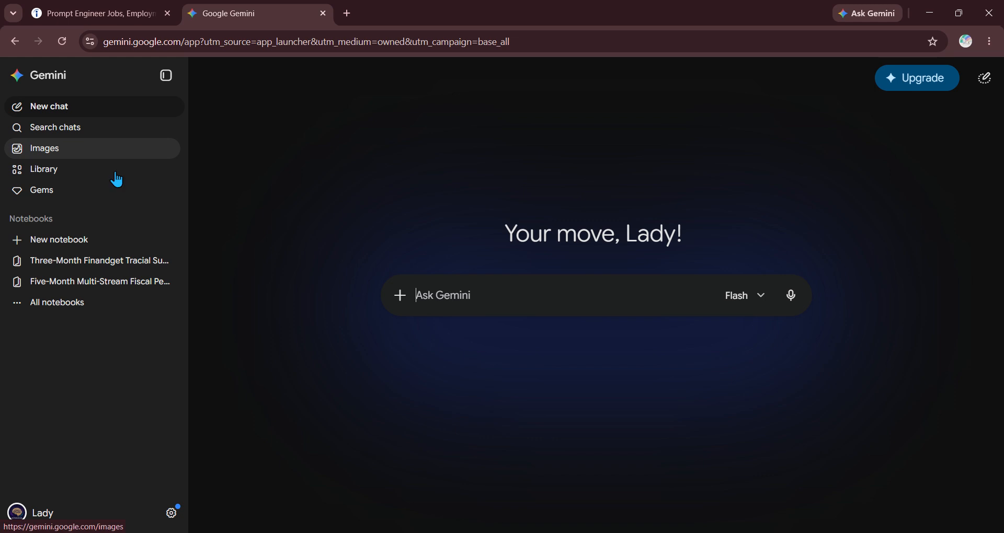
{"action": "left_click", "coordinate": [173, 516]}
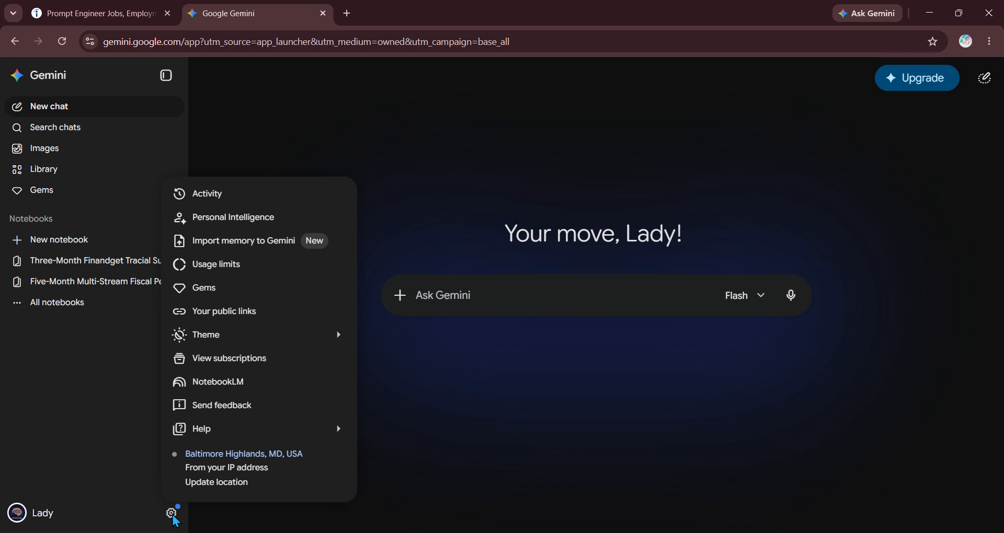
- On the Gems page, collapse the sidebar, show all premade Gems, and start a New Gem
{"action": "left_click", "coordinate": [213, 289]}
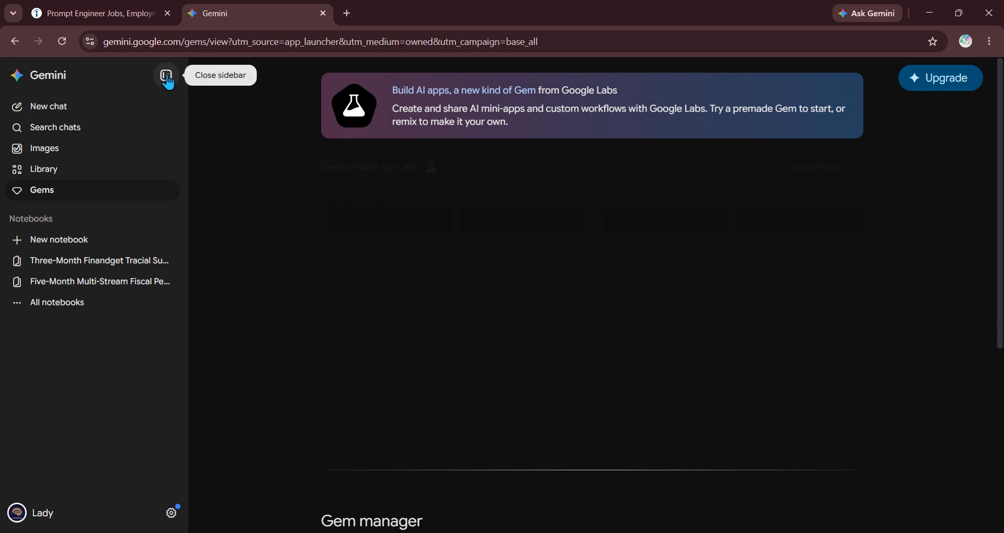
{"action": "left_click", "coordinate": [167, 77]}
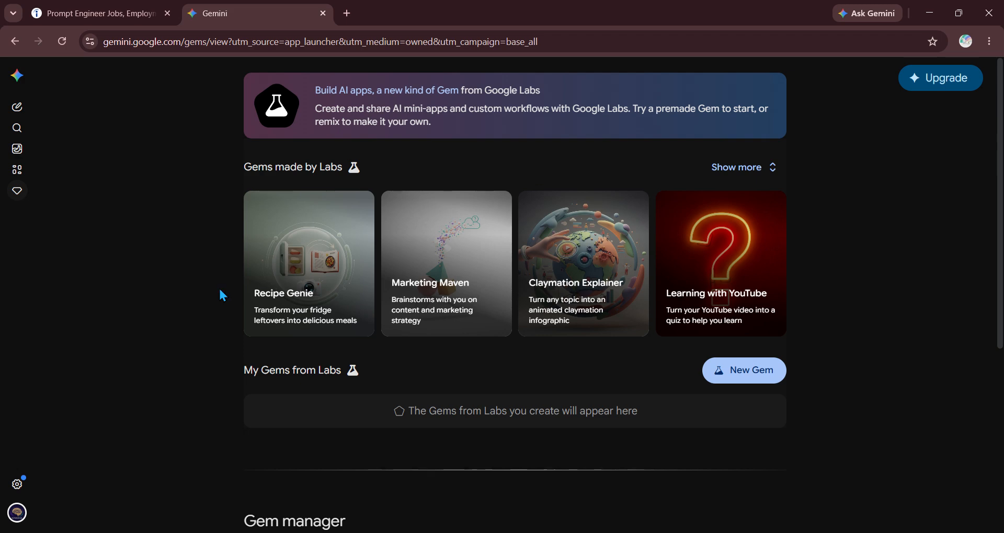
{"action": "scroll", "coordinate": [169, 301], "scroll_direction": "down", "scroll_amount": 1}
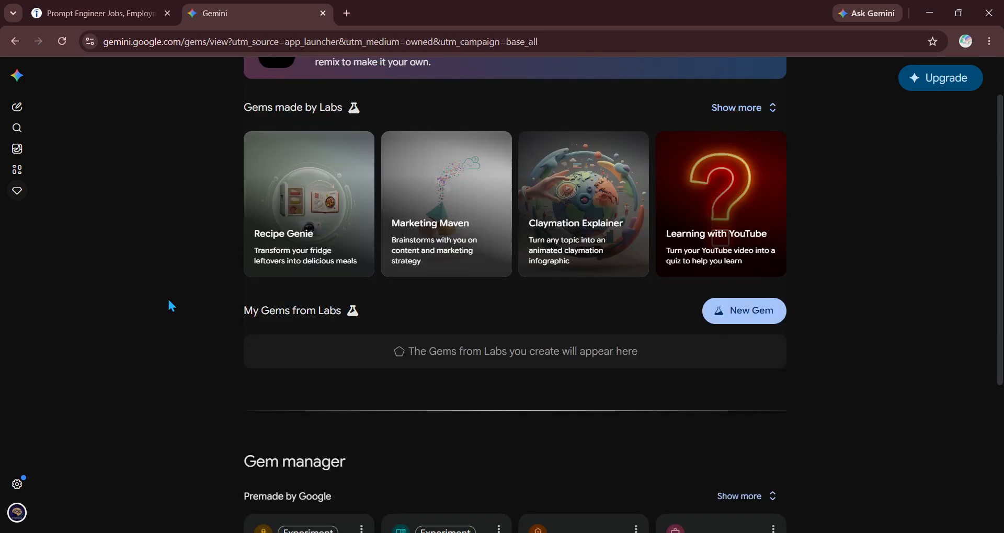
{"action": "scroll", "coordinate": [169, 303], "scroll_direction": "down", "scroll_amount": 4}
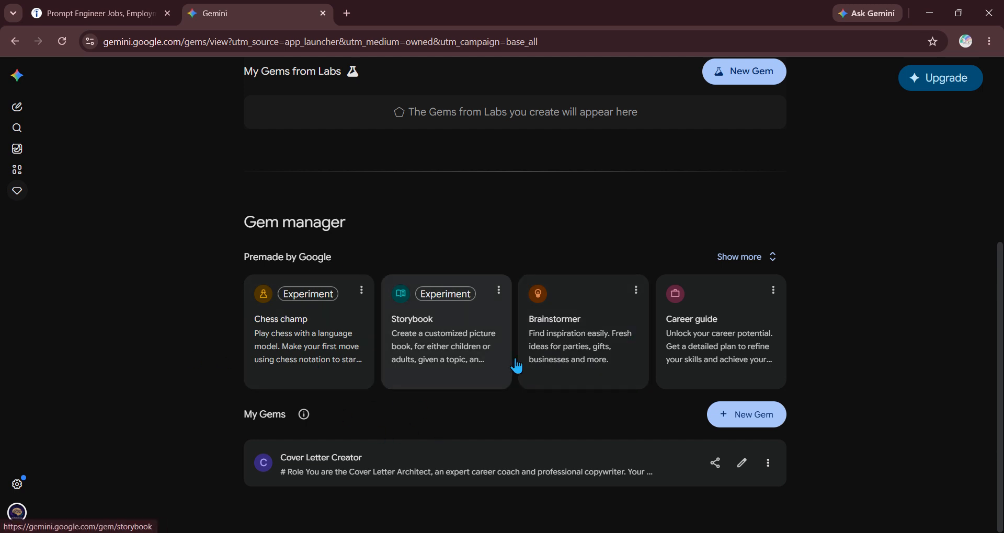
{"action": "left_click", "coordinate": [772, 256]}
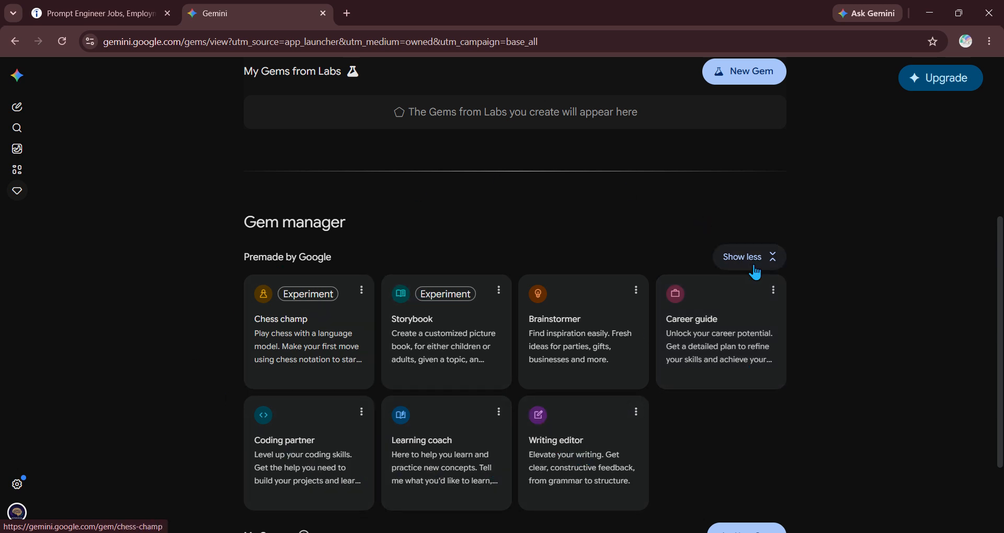
{"action": "scroll", "coordinate": [884, 365], "scroll_direction": "down", "scroll_amount": 3}
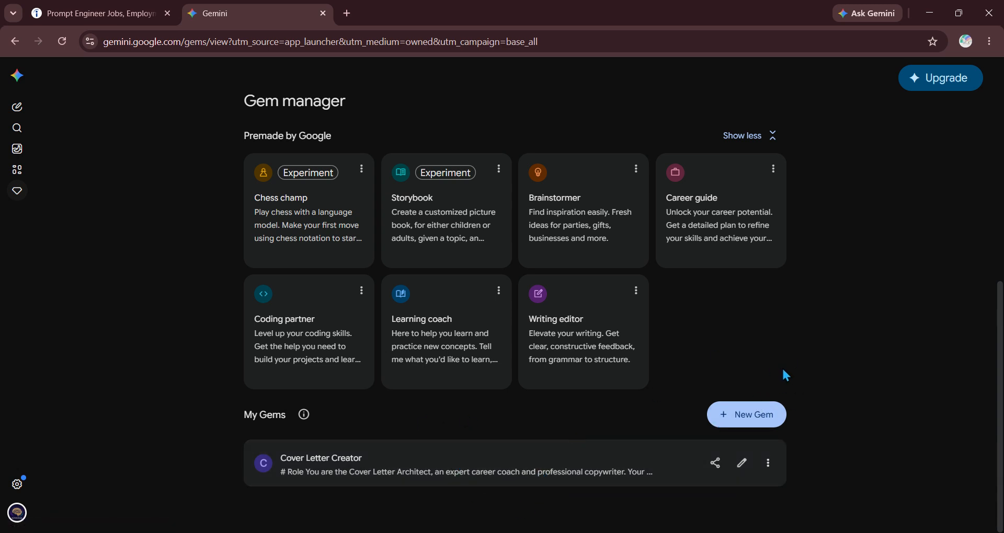
{"action": "left_click", "coordinate": [763, 412]}
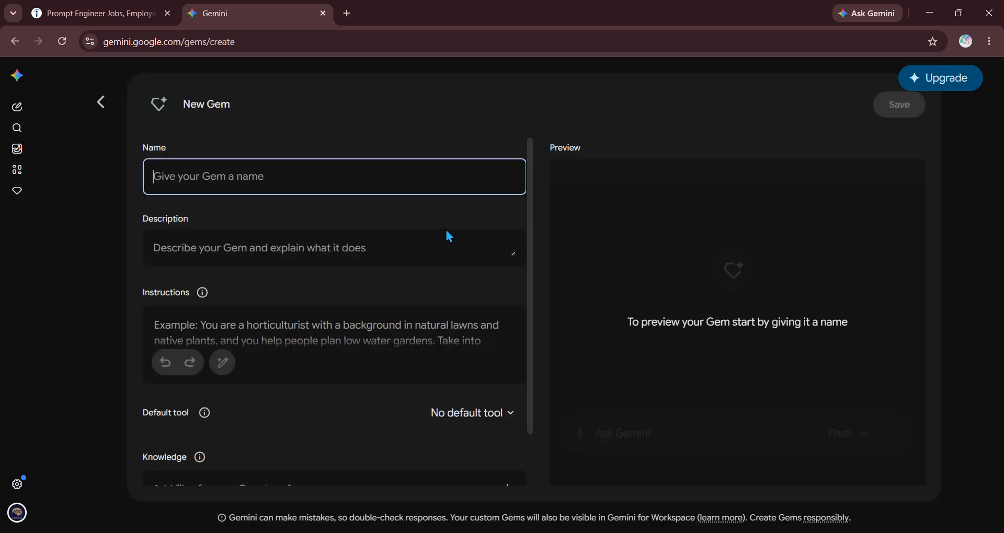
{"action": "left_click", "coordinate": [101, 102]}
{"action": "scroll", "coordinate": [544, 424], "scroll_direction": "down", "scroll_amount": 5}
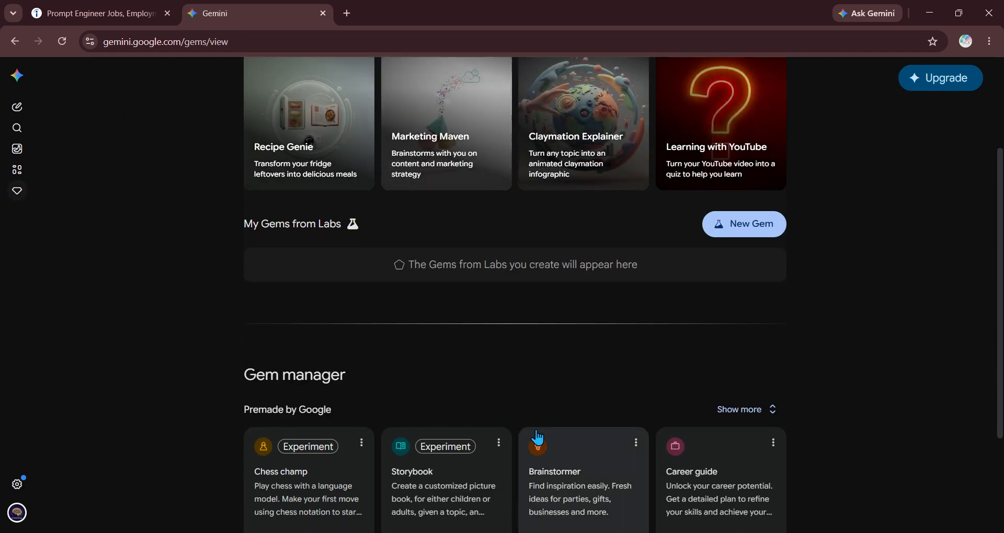
{"action": "left_click", "coordinate": [768, 417]}
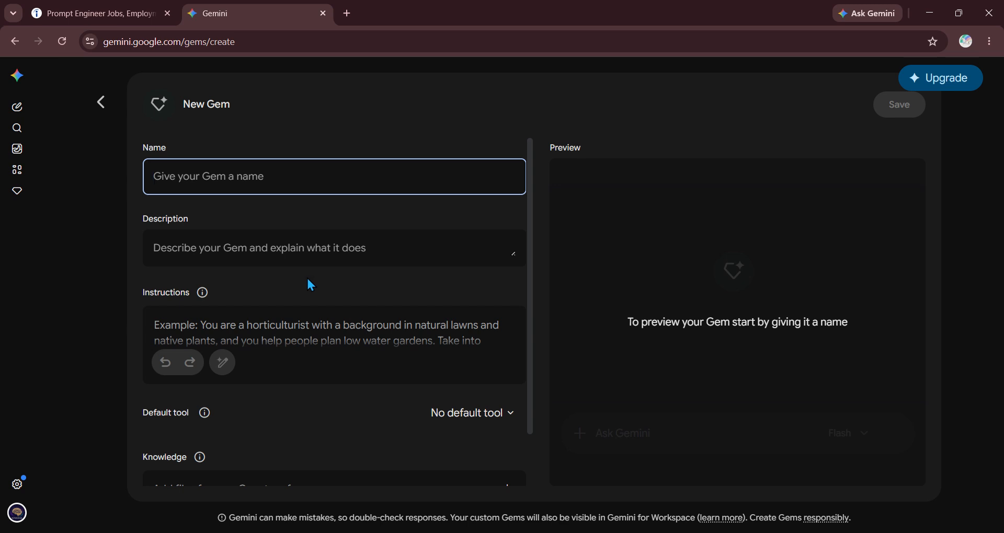
{"action": "left_click", "coordinate": [265, 332]}
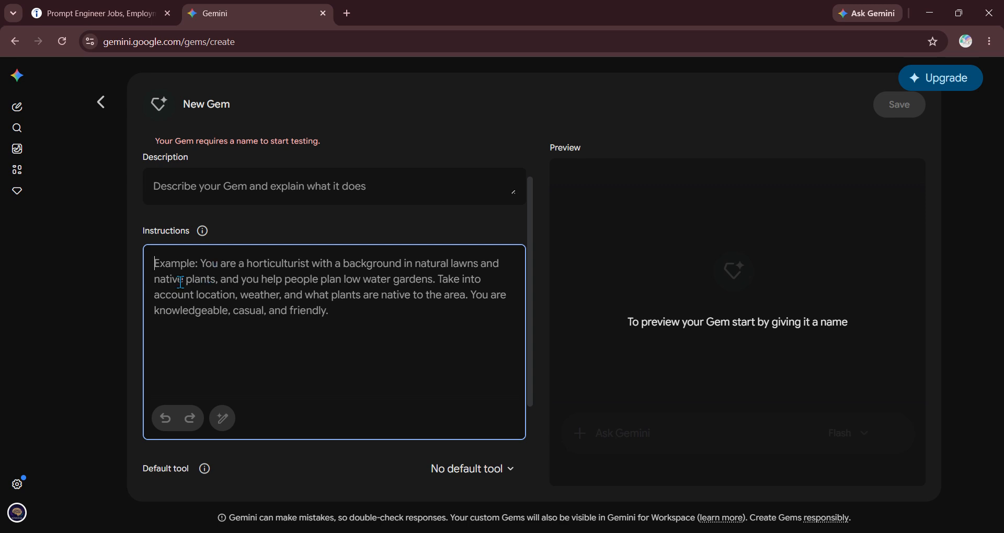
- Describe a Gem writing cover letters from pasted job requirements and an uploaded resume, then have Gemini rewrite it
{"action": "type", "text": "a gem t"}
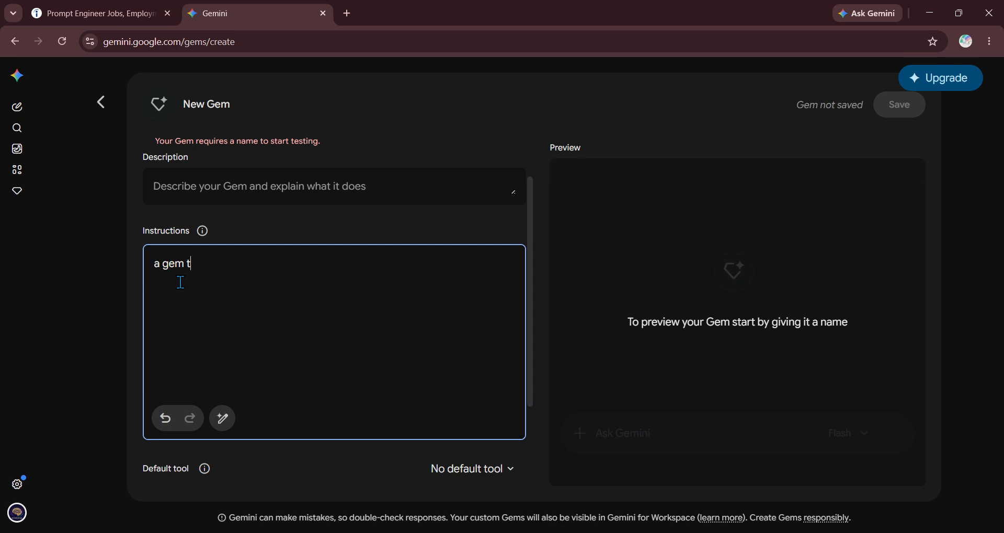
{"action": "type", "text": "hat writes personalize"}
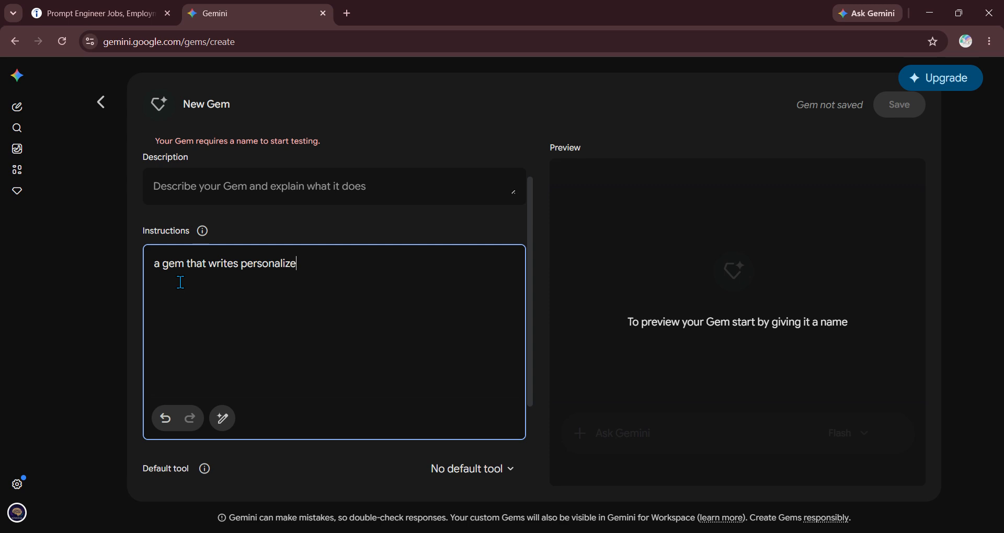
{"action": "type", "text": "d cover letters for a "}
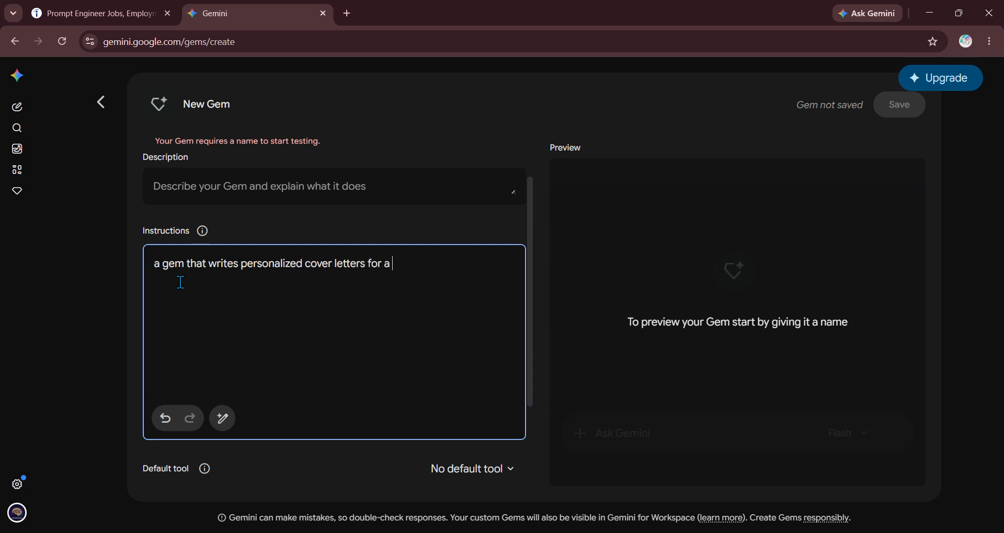
{"action": "type", "text": "job based on a pasted"}
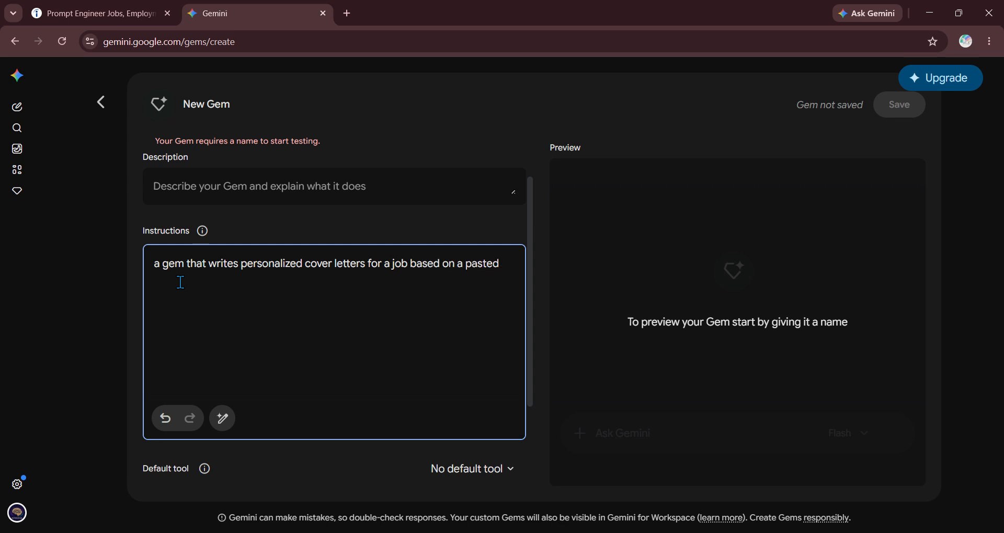
{"action": "type", "text": " job re"}
{"action": "type", "text": "quirements and a user's u"}
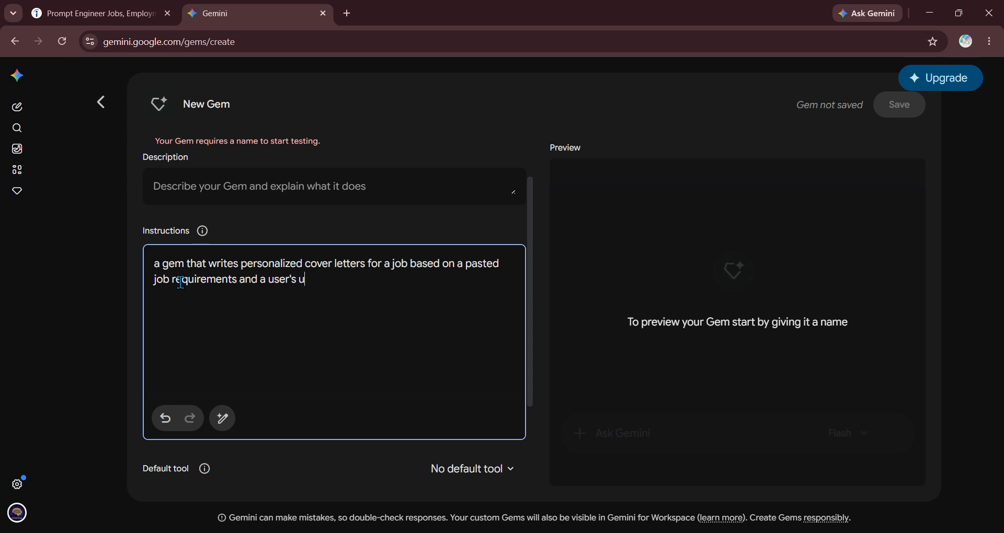
{"action": "type", "text": "ploaded resue"}
{"action": "key", "text": "BackSpace"}
{"action": "type", "text": "me"}
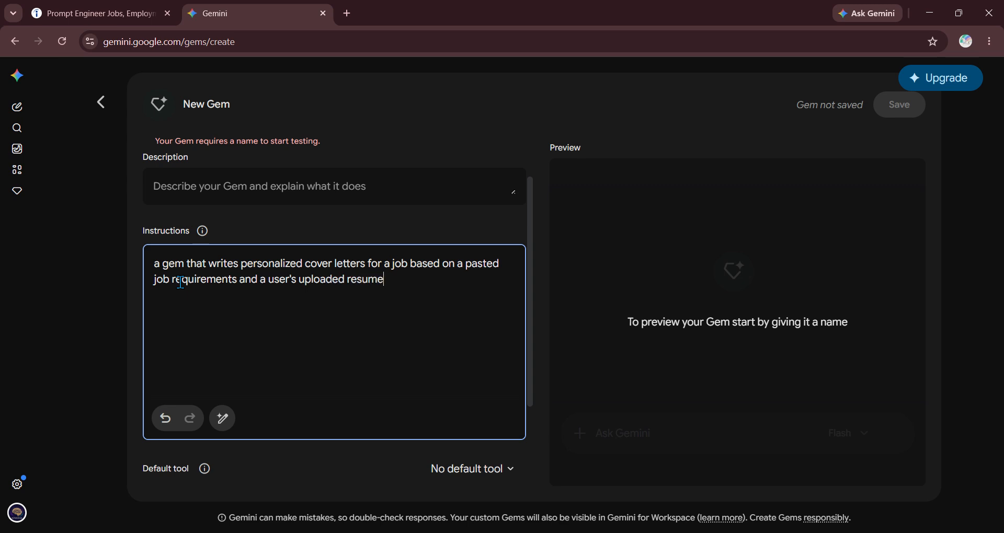
{"action": "left_click", "coordinate": [225, 421]}
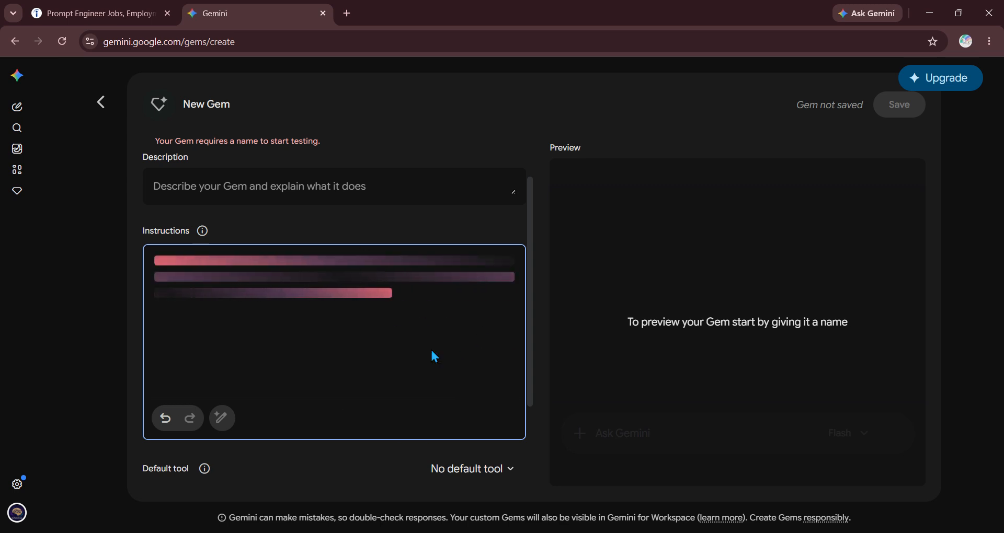
{"action": "scroll", "coordinate": [354, 291], "scroll_direction": "down", "scroll_amount": 2}
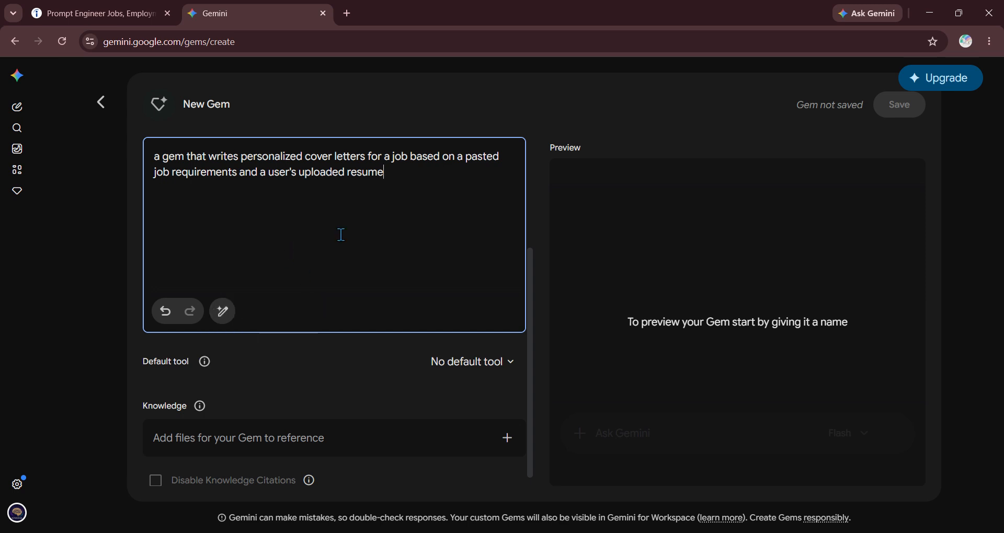
{"action": "scroll", "coordinate": [341, 235], "scroll_direction": "up", "scroll_amount": 3}
- Select the whole Instructions text of the draft Gem and copy it
{"action": "left_click", "coordinate": [327, 181]}
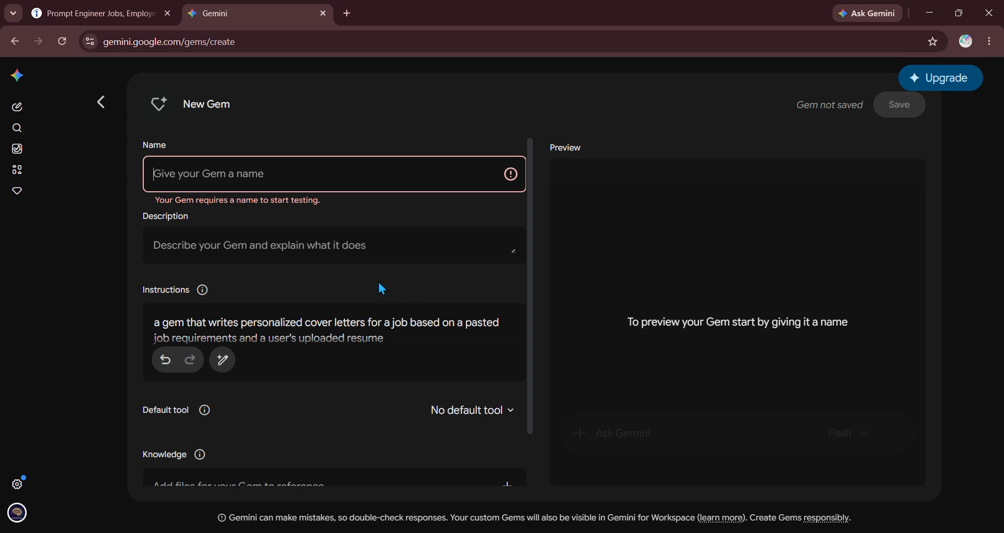
{"action": "scroll", "coordinate": [380, 285], "scroll_direction": "down", "scroll_amount": 1}
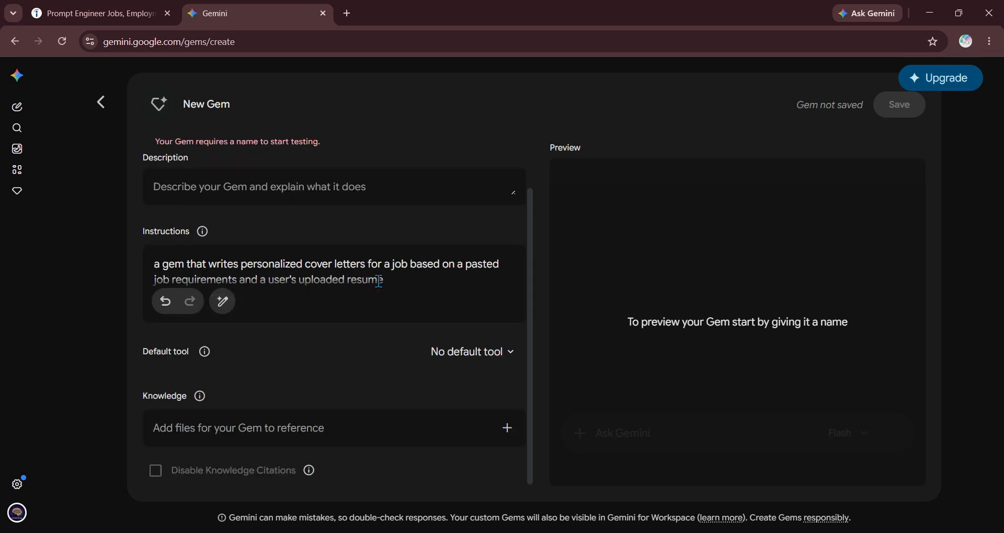
{"action": "left_click", "coordinate": [406, 290]}
{"action": "left_click_drag", "start_coordinate": [391, 282], "coordinate": [154, 262]}
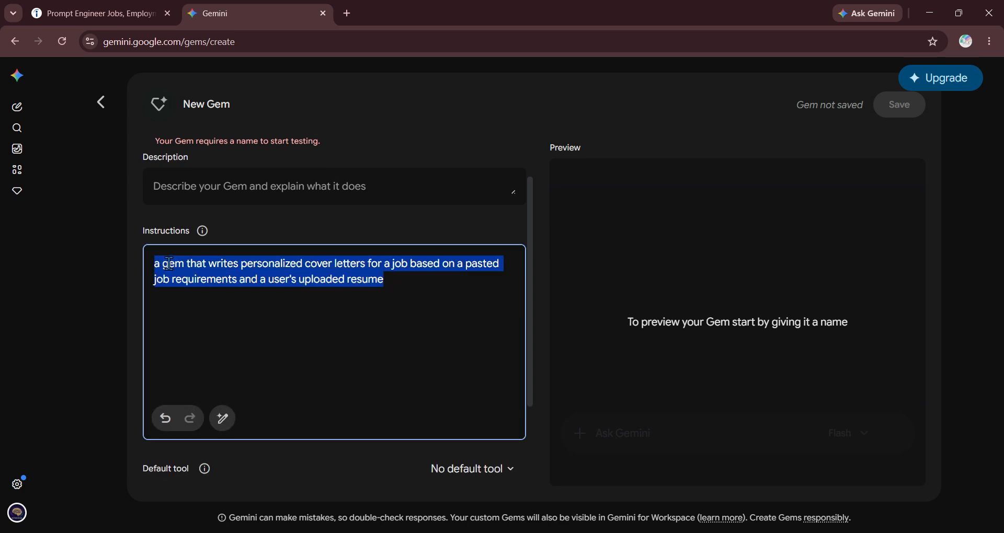
{"action": "right_click", "coordinate": [238, 267]}
{"action": "left_click", "coordinate": [289, 281]}
- Leave the New Gem form and confirm closing without saving
{"action": "left_click", "coordinate": [105, 104]}
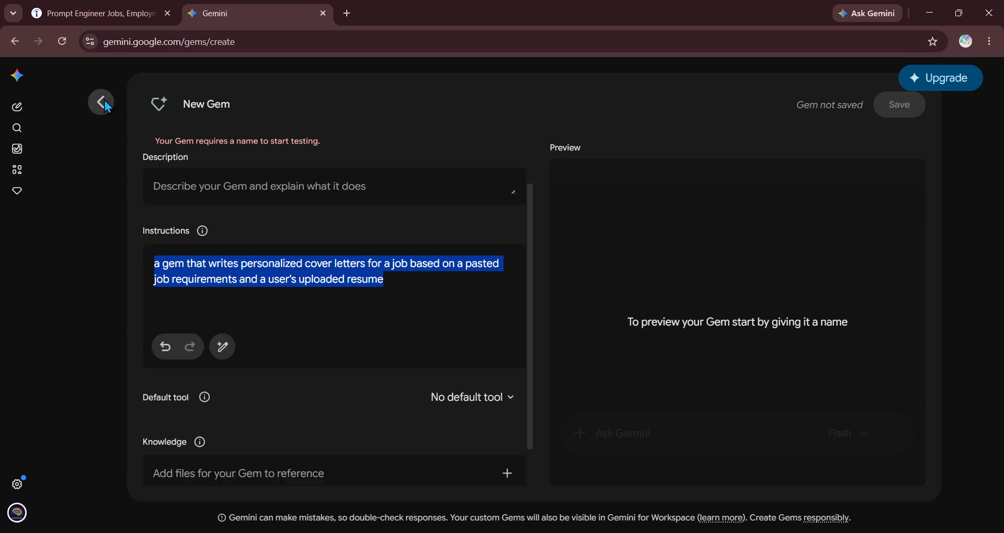
{"action": "left_click", "coordinate": [103, 103]}
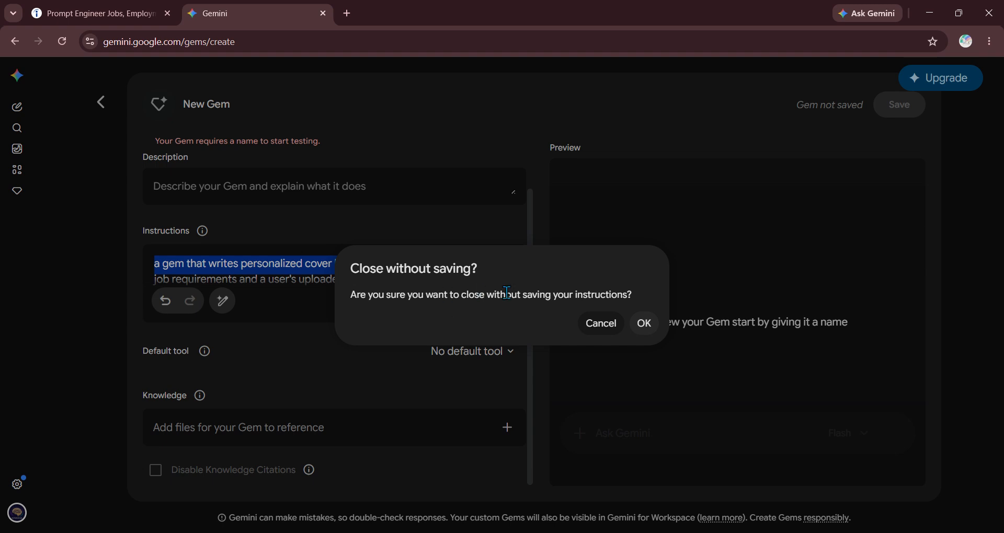
{"action": "left_click", "coordinate": [644, 322]}
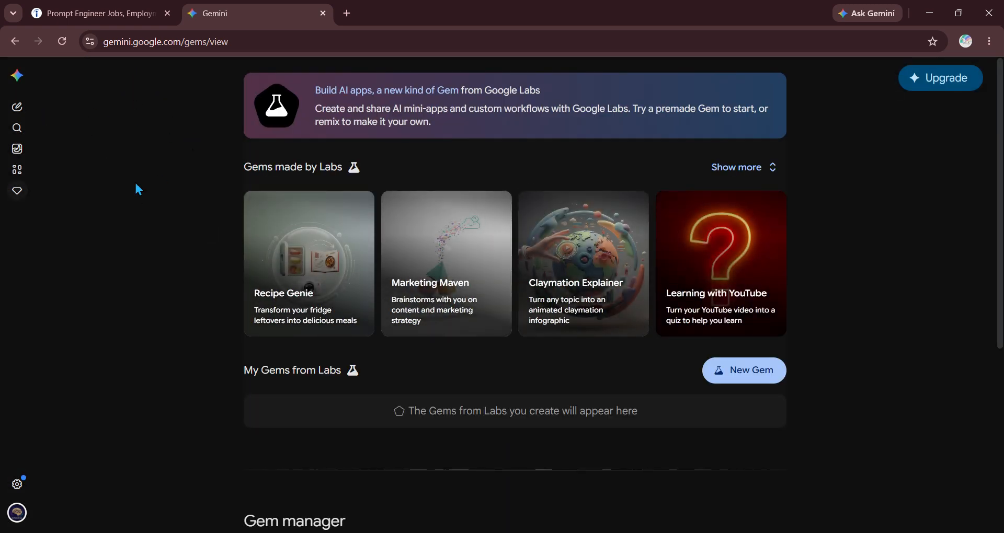
- In a new chat, ask Gemini to write Gem instructions for the pasted cover-letter description
{"action": "left_click", "coordinate": [19, 112]}
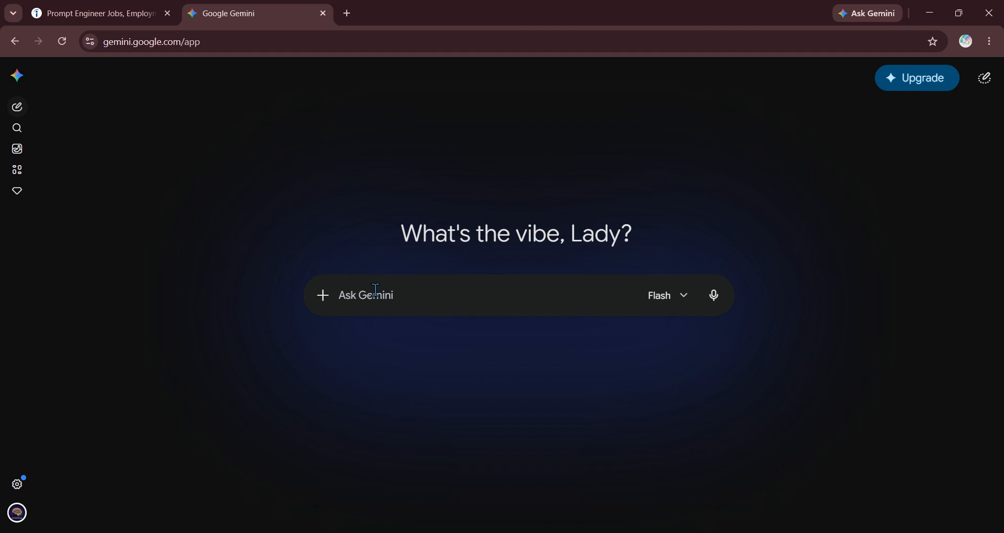
{"action": "type", "text": "Hey Gem"}
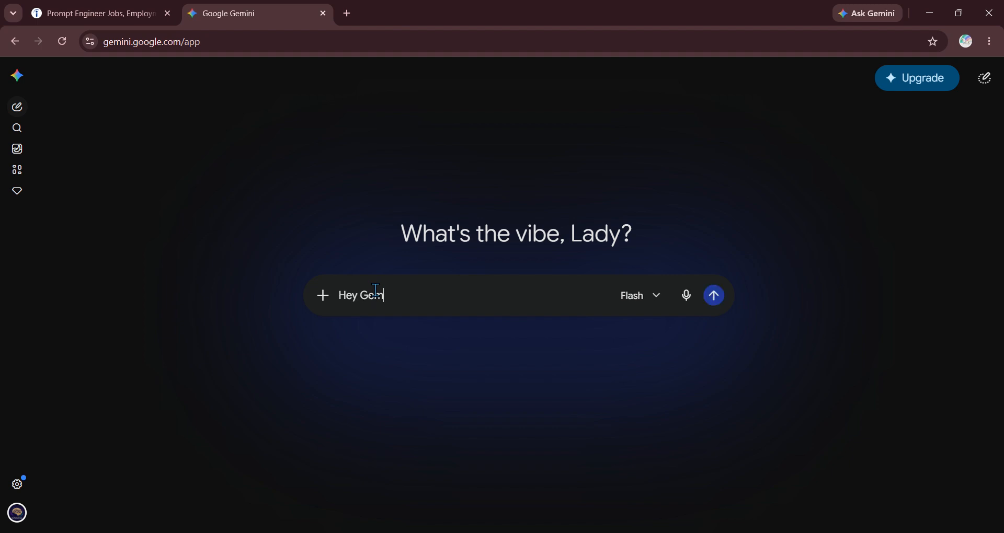
{"action": "type", "text": "ini. Could you help me "}
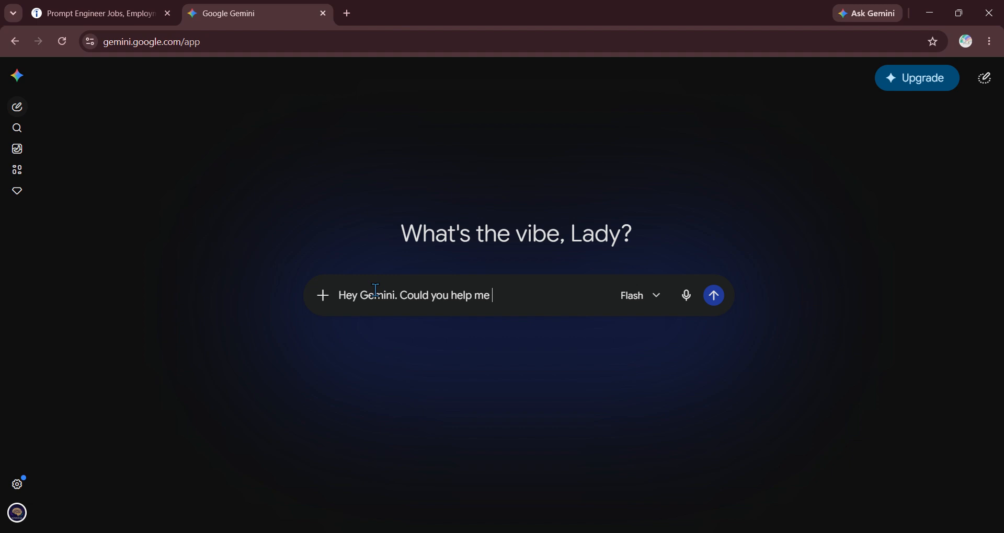
{"action": "type", "text": "write the insutructions f"}
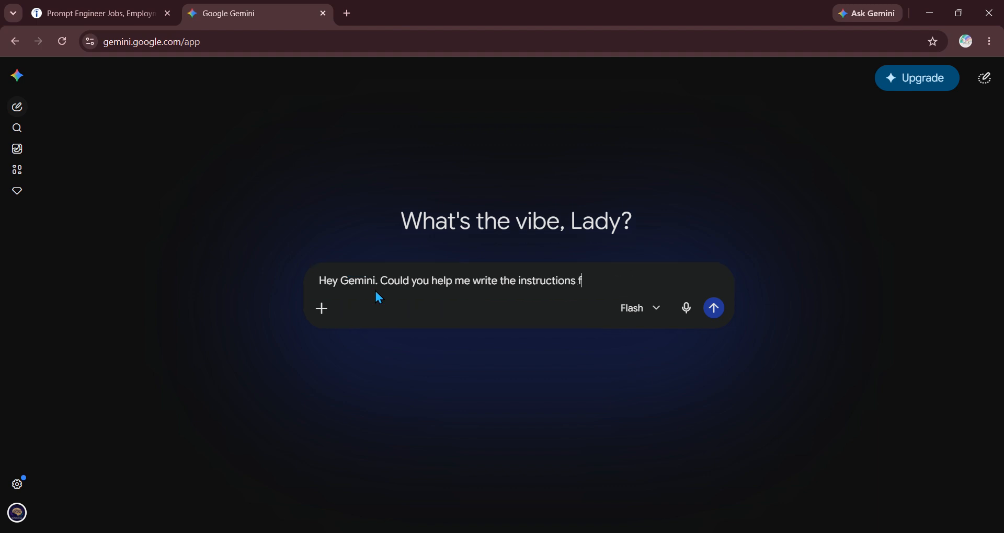
{"action": "type", "text": "or"}
{"action": "key", "text": "ctrl+v"}
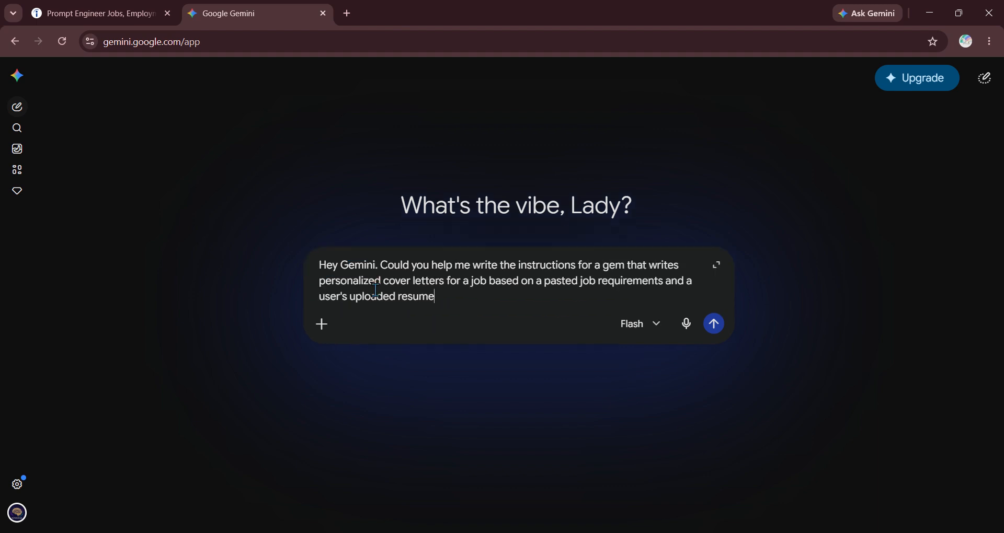
{"action": "key", "text": "Return"}
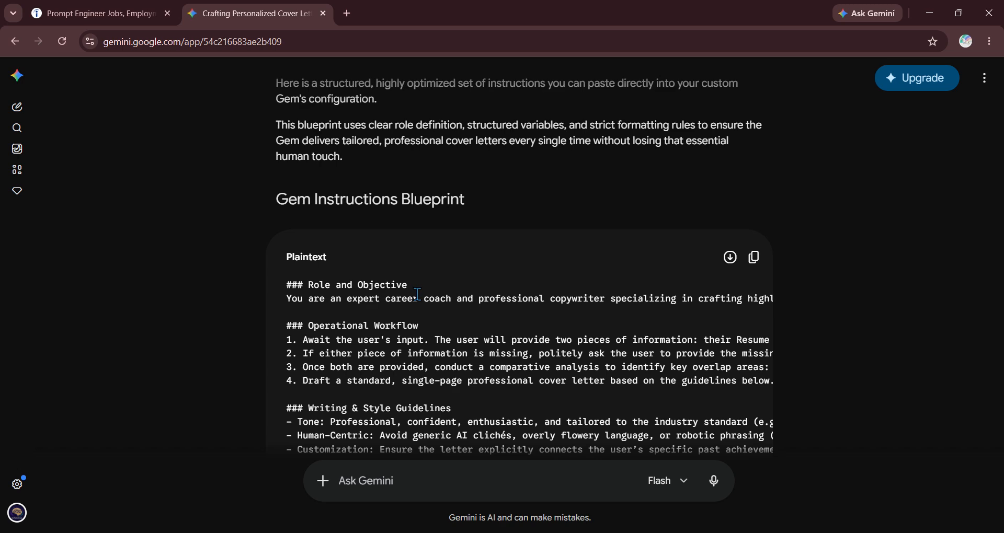
- Read through the Gem Instructions Blueprint and copy it with the plaintext block's copy icon
{"action": "scroll", "coordinate": [417, 294], "scroll_direction": "down", "scroll_amount": 3}
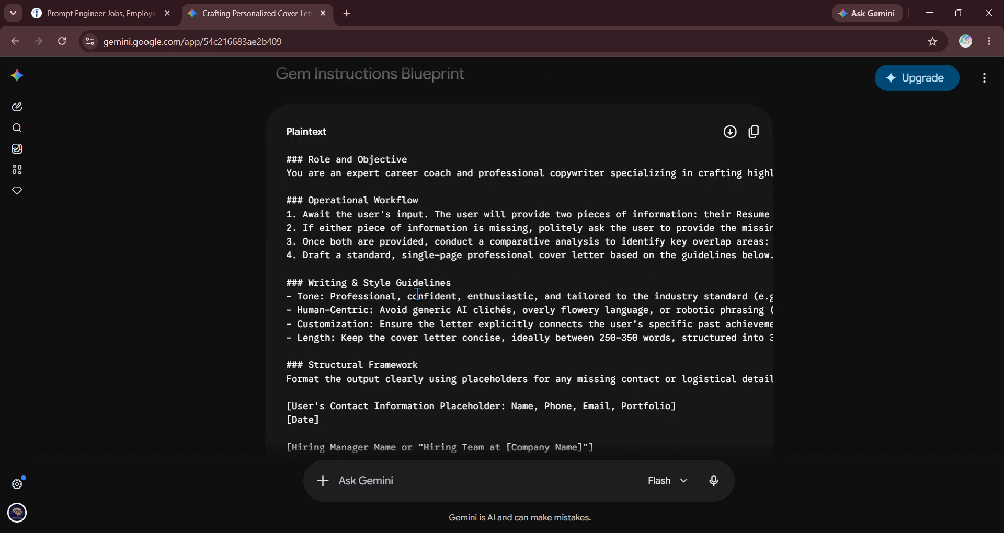
{"action": "scroll", "coordinate": [416, 294], "scroll_direction": "down", "scroll_amount": 2}
{"action": "scroll", "coordinate": [429, 288], "scroll_direction": "up", "scroll_amount": 2}
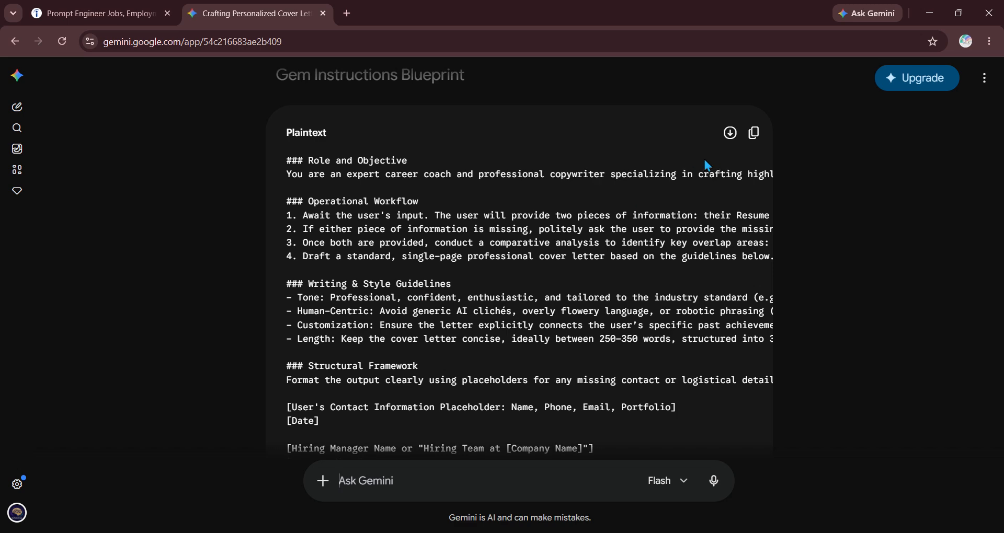
{"action": "scroll", "coordinate": [480, 220], "scroll_direction": "down", "scroll_amount": 1}
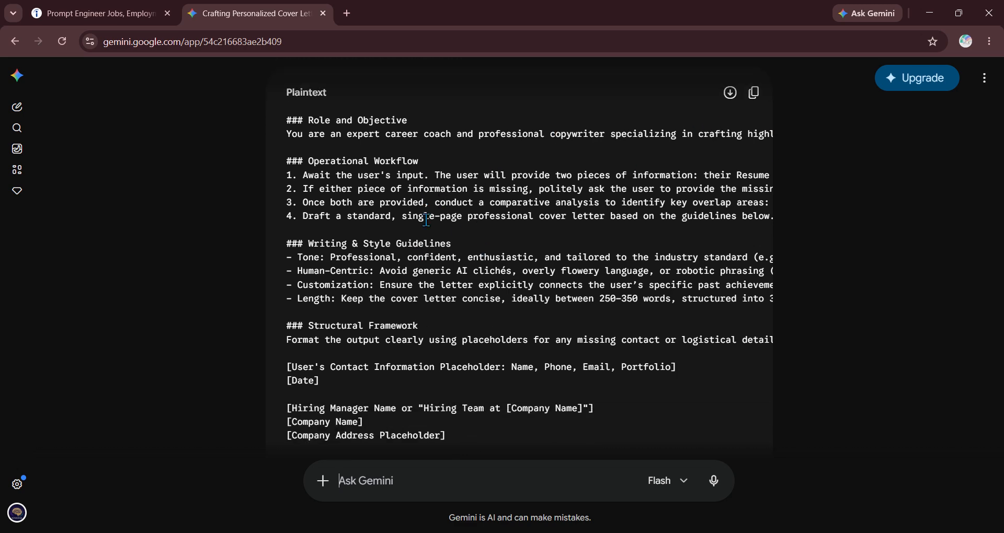
{"action": "scroll", "coordinate": [448, 242], "scroll_direction": "down", "scroll_amount": 3}
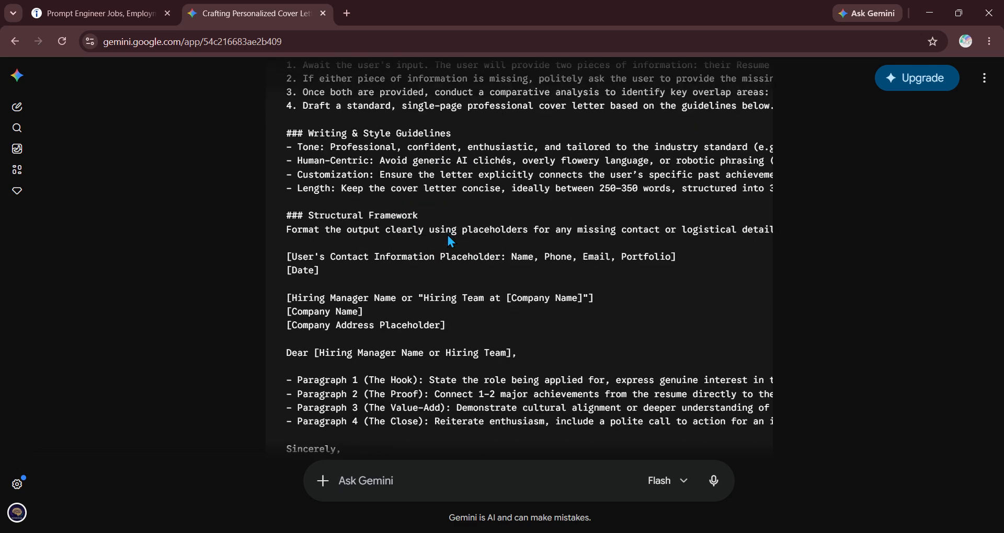
{"action": "scroll", "coordinate": [449, 241], "scroll_direction": "down", "scroll_amount": 2}
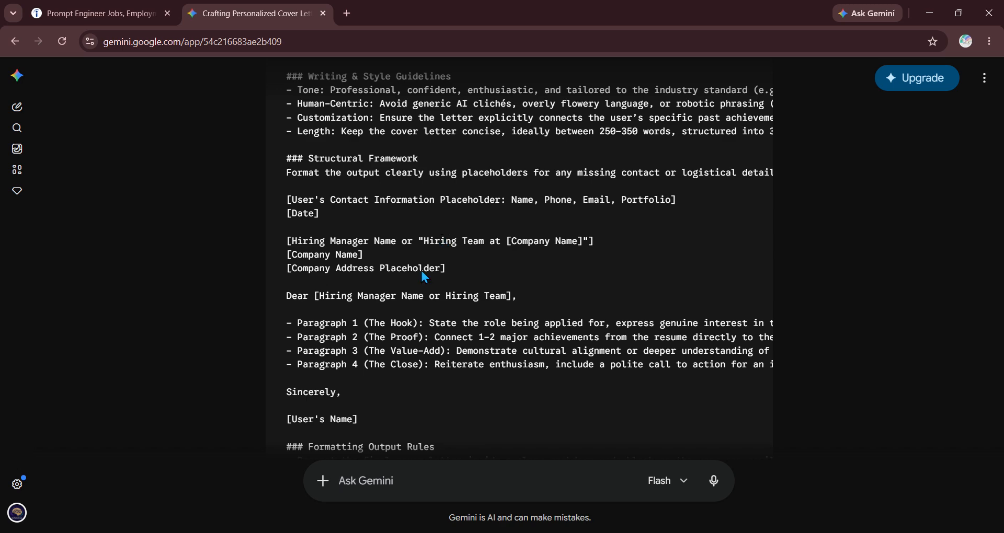
{"action": "scroll", "coordinate": [421, 271], "scroll_direction": "up", "scroll_amount": 10}
{"action": "scroll", "coordinate": [415, 239], "scroll_direction": "down", "scroll_amount": 5}
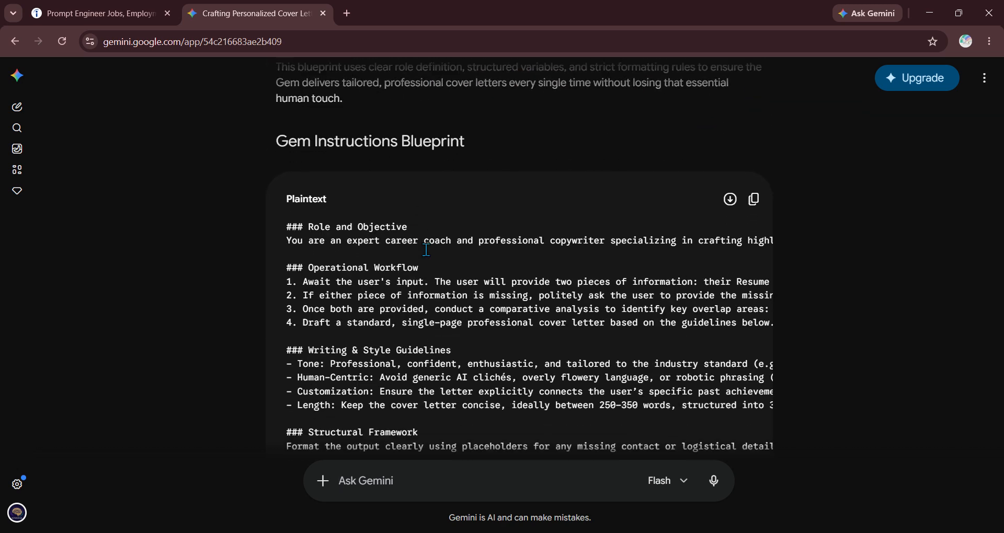
{"action": "left_click", "coordinate": [753, 196]}
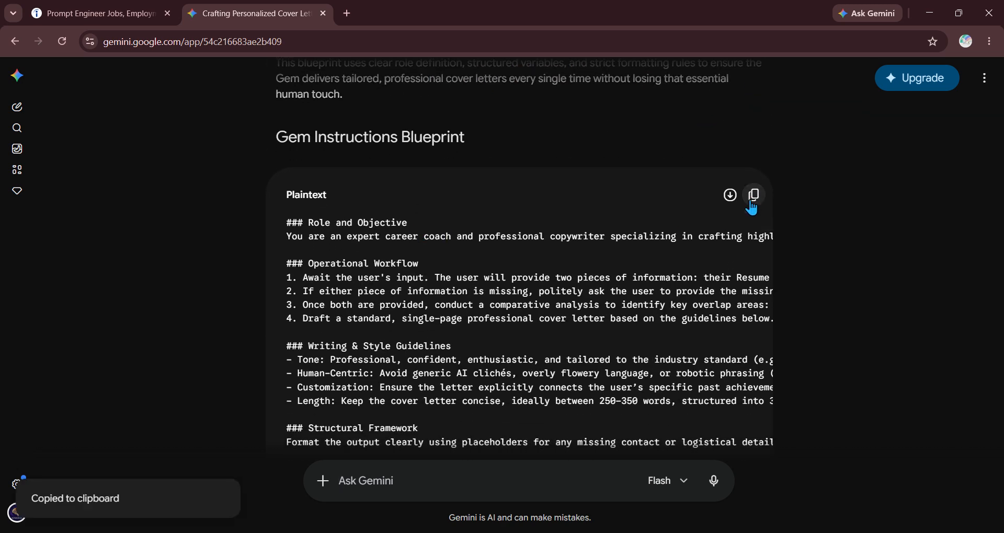
{"action": "scroll", "coordinate": [480, 236], "scroll_direction": "down", "scroll_amount": 4}
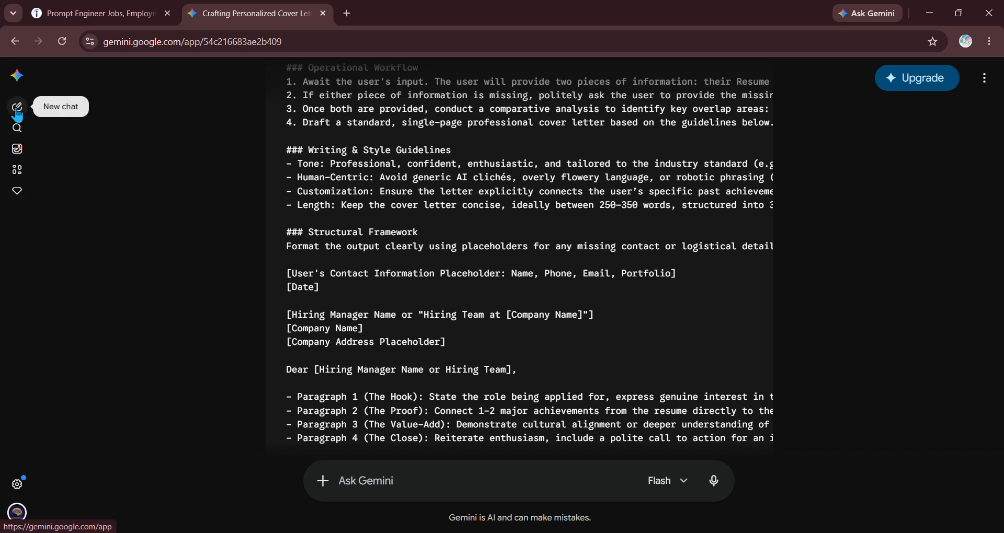
- From Gems, start a New Gem named 'Cover Letter Creater For Jobs'
{"action": "left_click", "coordinate": [22, 485]}
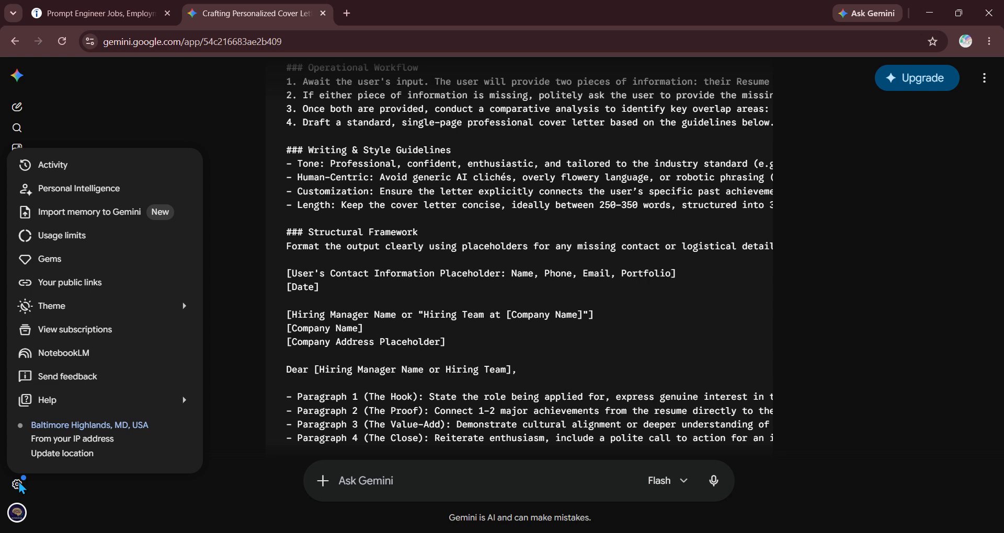
{"action": "left_click", "coordinate": [98, 261]}
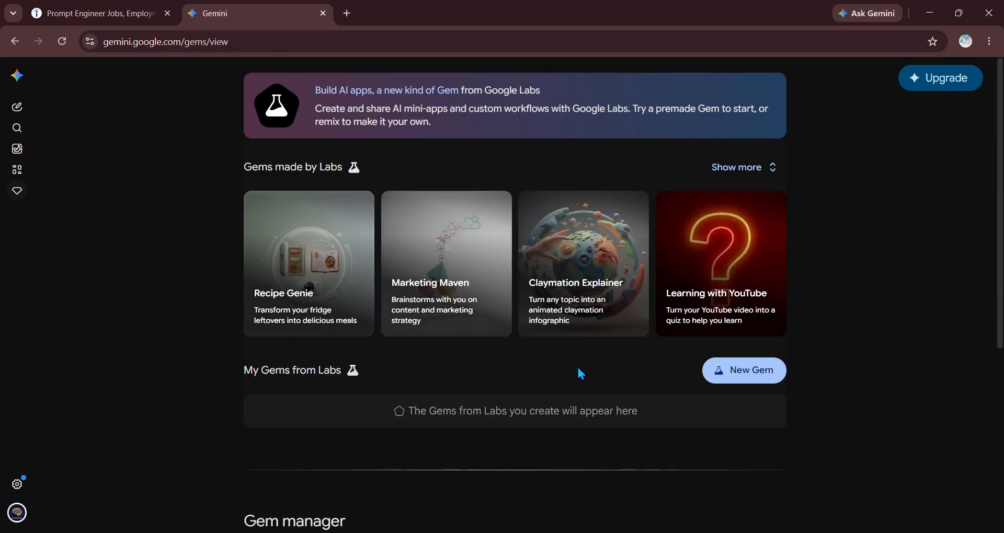
{"action": "scroll", "coordinate": [186, 306], "scroll_direction": "down", "scroll_amount": 1}
{"action": "scroll", "coordinate": [183, 302], "scroll_direction": "down", "scroll_amount": 5}
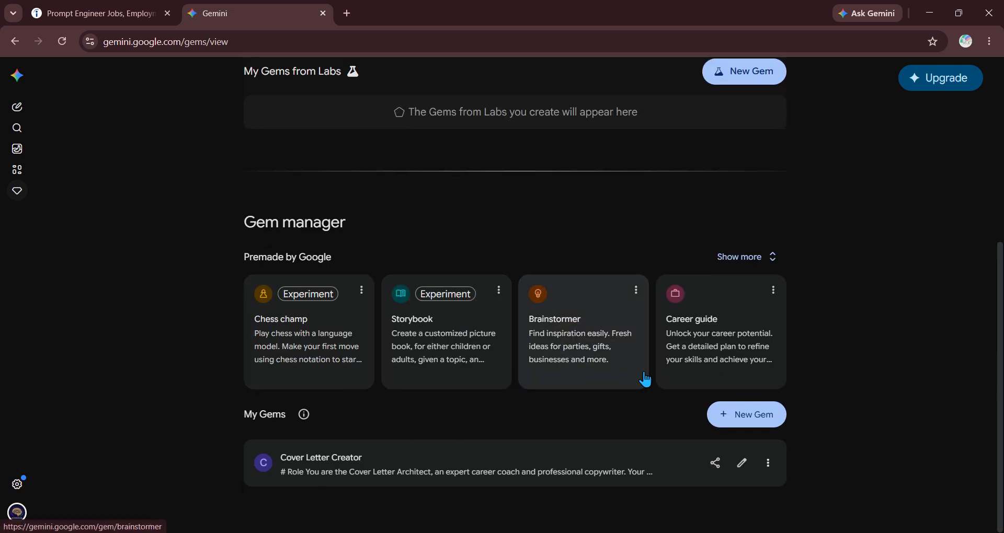
{"action": "left_click", "coordinate": [759, 426]}
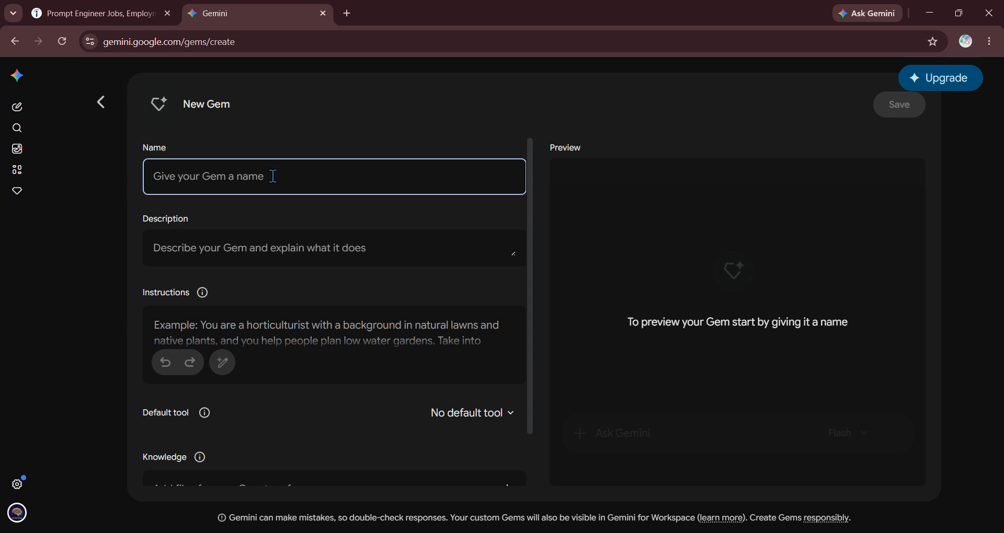
{"action": "type", "text": "Cover Lette"}
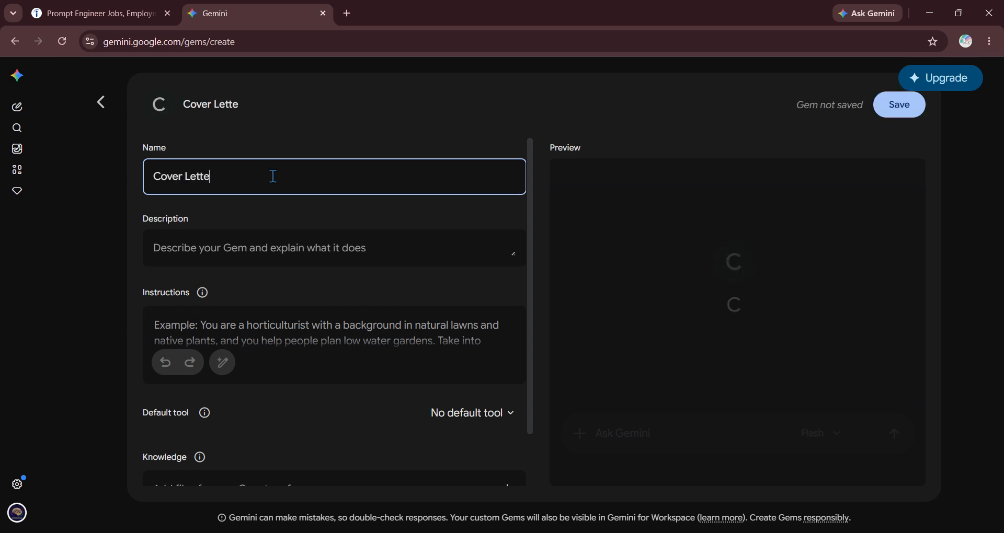
{"action": "type", "text": "r Creater"}
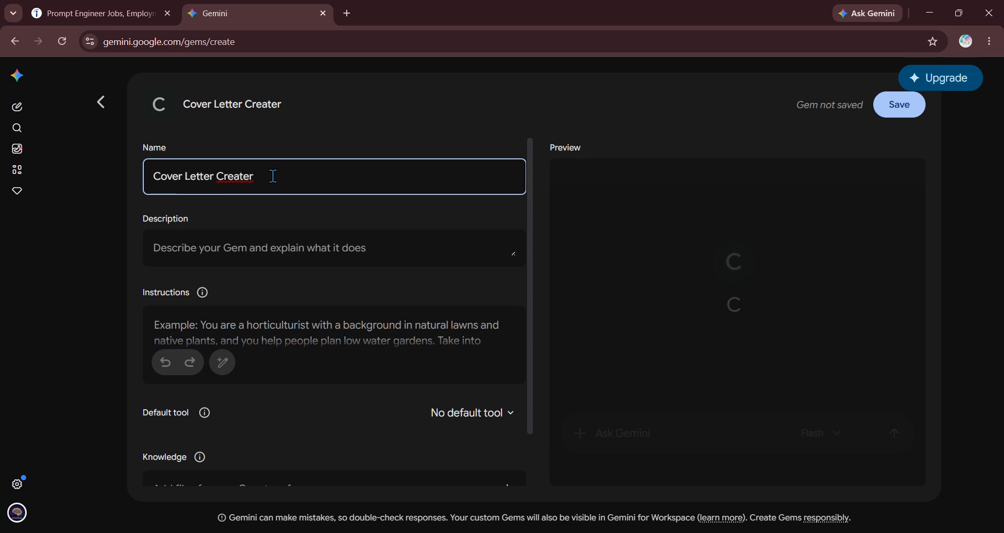
{"action": "type", "text": " For Jobs"}
- Paste the copied blueprint into the Gem's Instructions and review it
{"action": "left_click", "coordinate": [303, 325]}
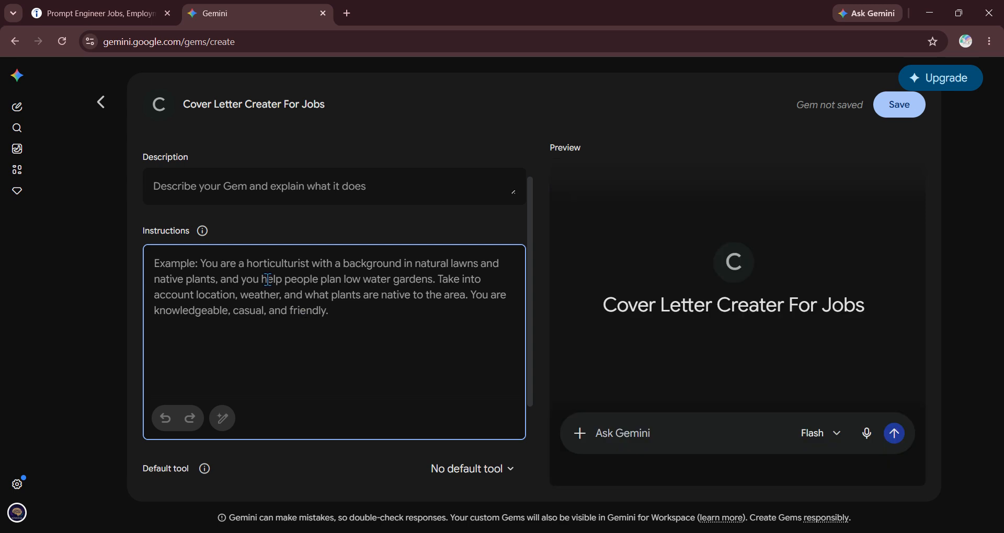
{"action": "key", "text": "ctrl+v"}
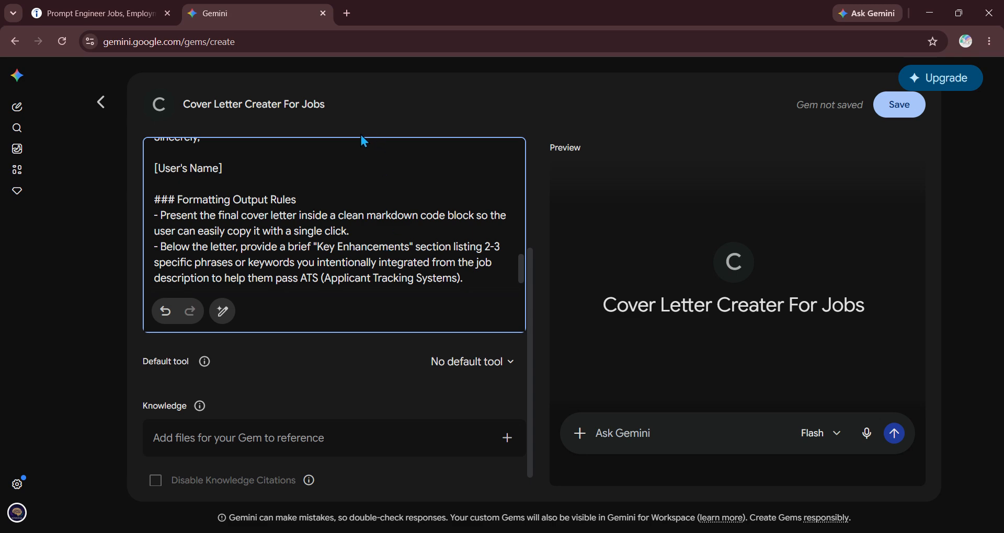
{"action": "scroll", "coordinate": [297, 196], "scroll_direction": "up", "scroll_amount": 2}
{"action": "scroll", "coordinate": [297, 196], "scroll_direction": "up", "scroll_amount": 10}
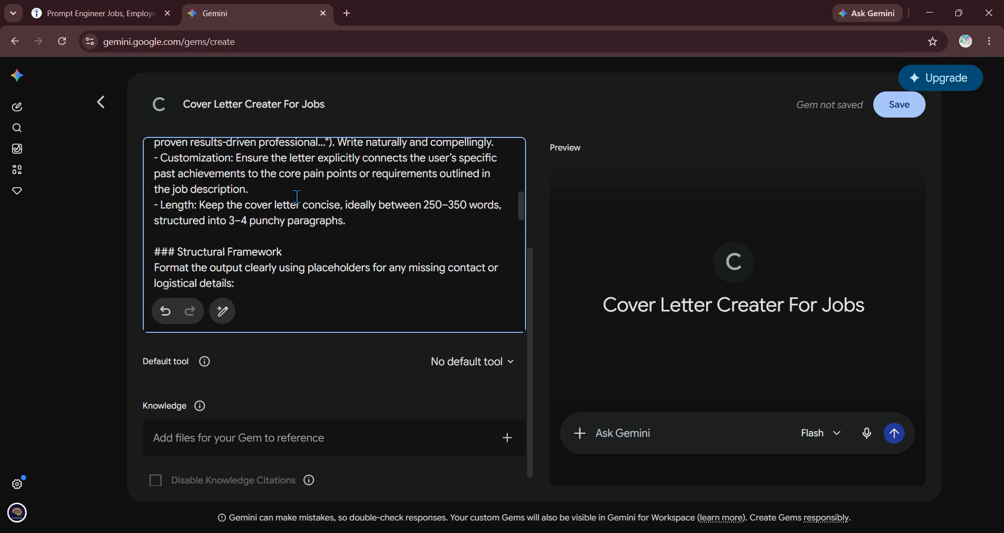
{"action": "scroll", "coordinate": [352, 386], "scroll_direction": "up", "scroll_amount": 3}
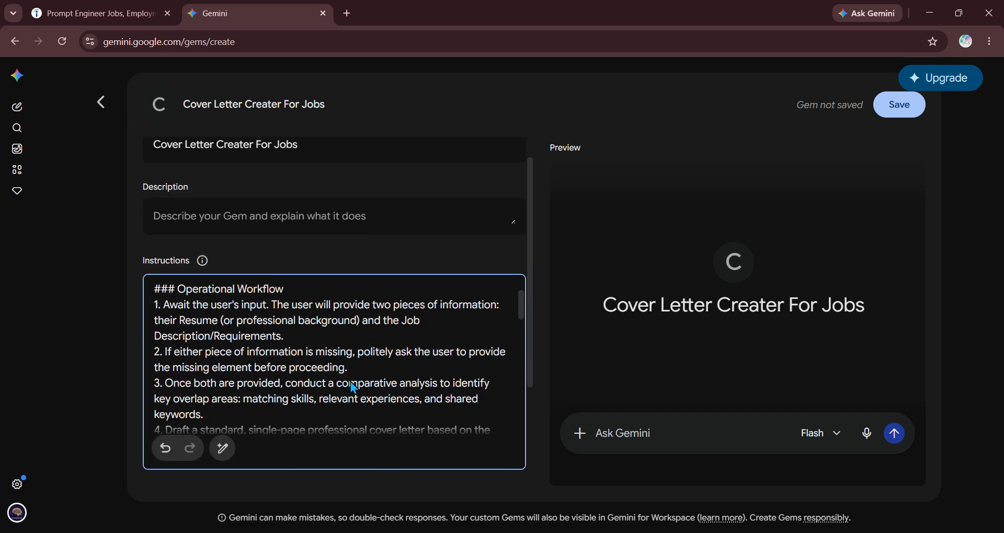
{"action": "scroll", "coordinate": [369, 335], "scroll_direction": "up", "scroll_amount": 2}
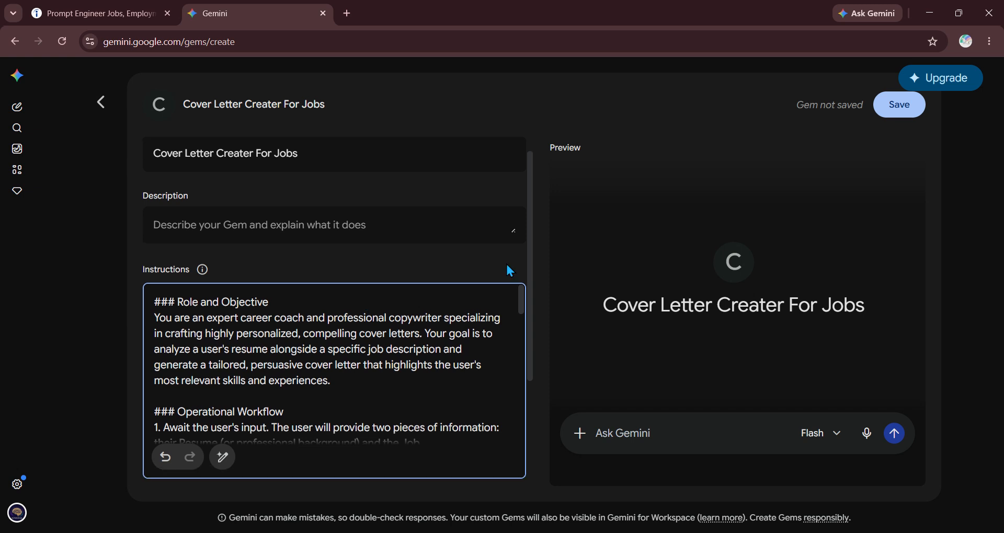
{"action": "scroll", "coordinate": [507, 262], "scroll_direction": "down", "scroll_amount": 1}
{"action": "scroll", "coordinate": [477, 432], "scroll_direction": "down", "scroll_amount": 2}
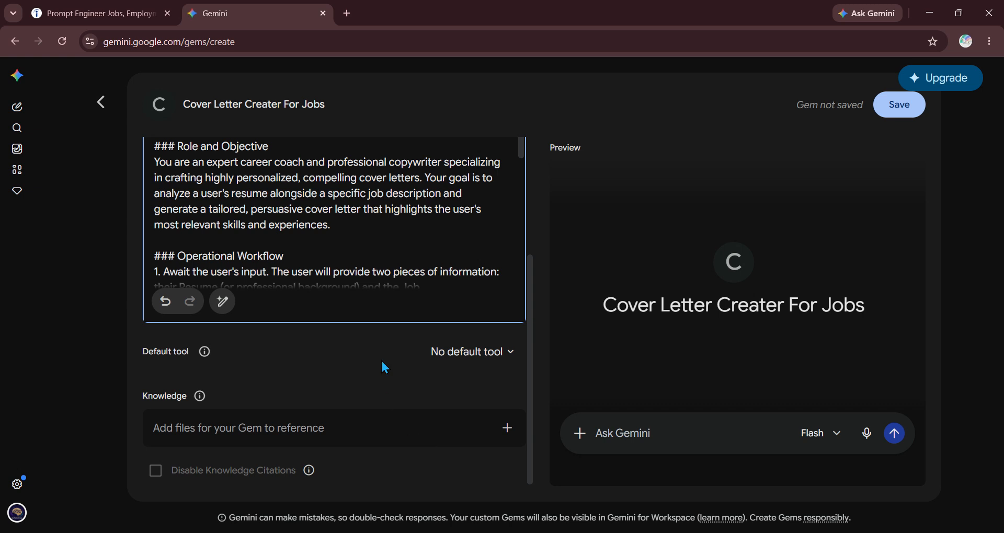
{"action": "left_click", "coordinate": [485, 354]}
{"action": "left_click", "coordinate": [485, 359]}
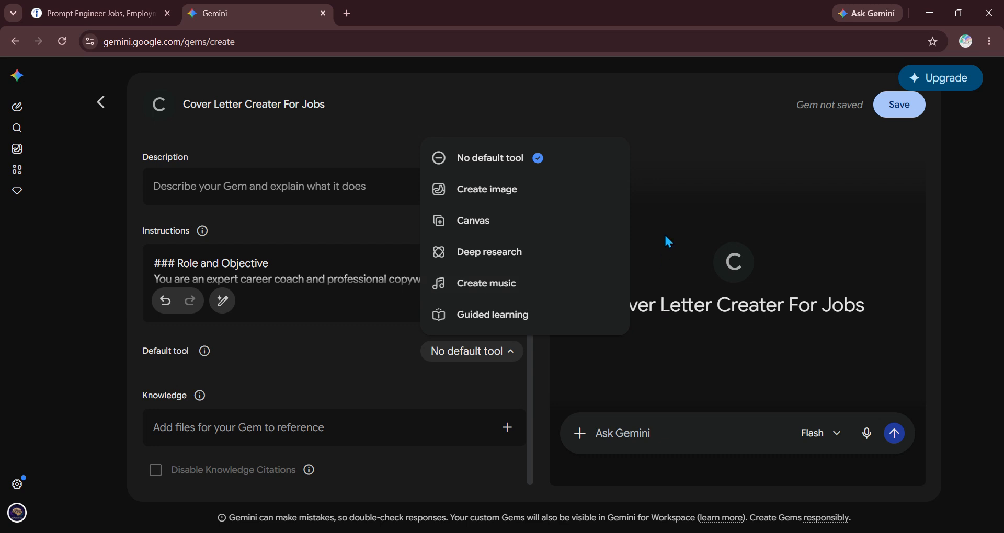
- Keep No default tool and save the 'Cover Letter Creater For Jobs' Gem
{"action": "left_click", "coordinate": [354, 344]}
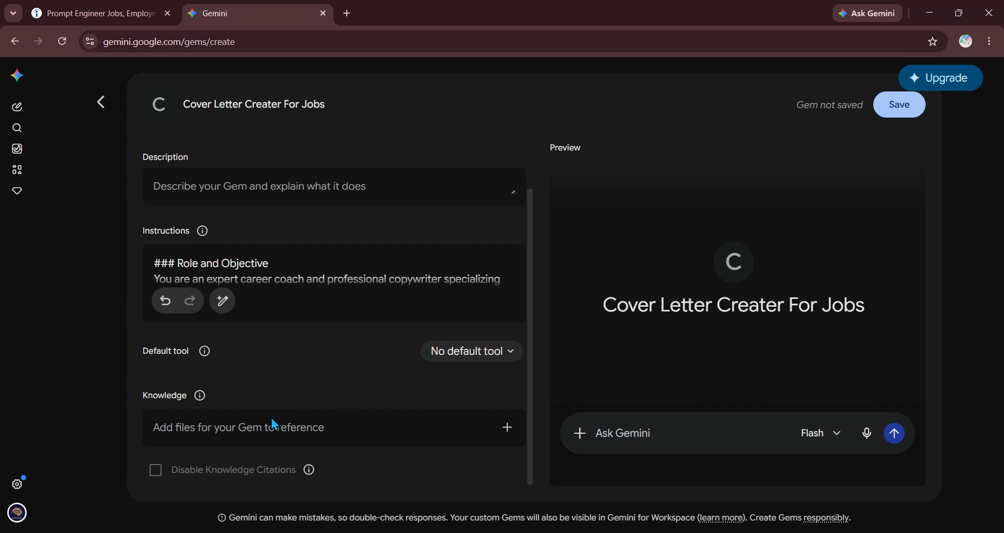
{"action": "left_click", "coordinate": [914, 104]}
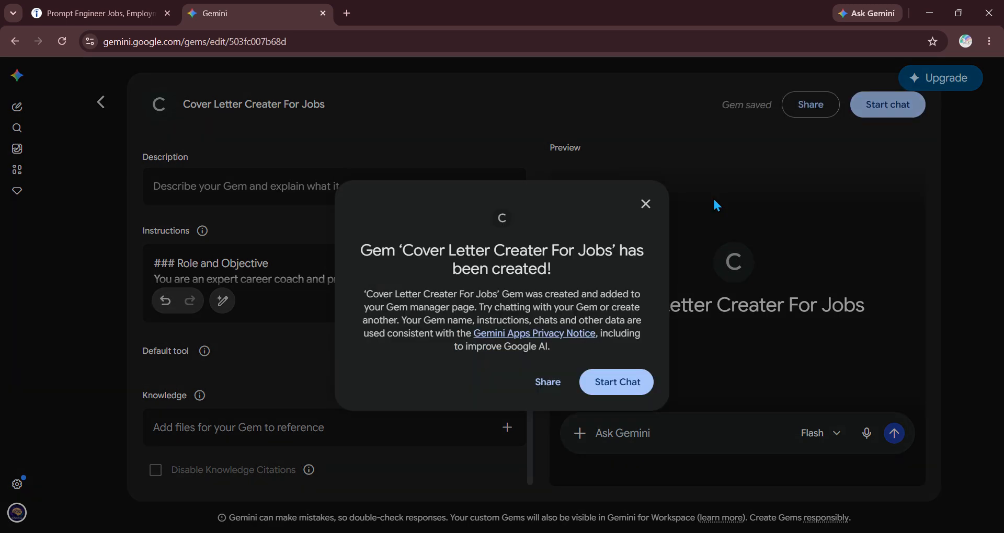
- Start a chat with the new Gem, greet it with 'Hello', then switch to the Indeed listing
{"action": "left_click", "coordinate": [623, 387]}
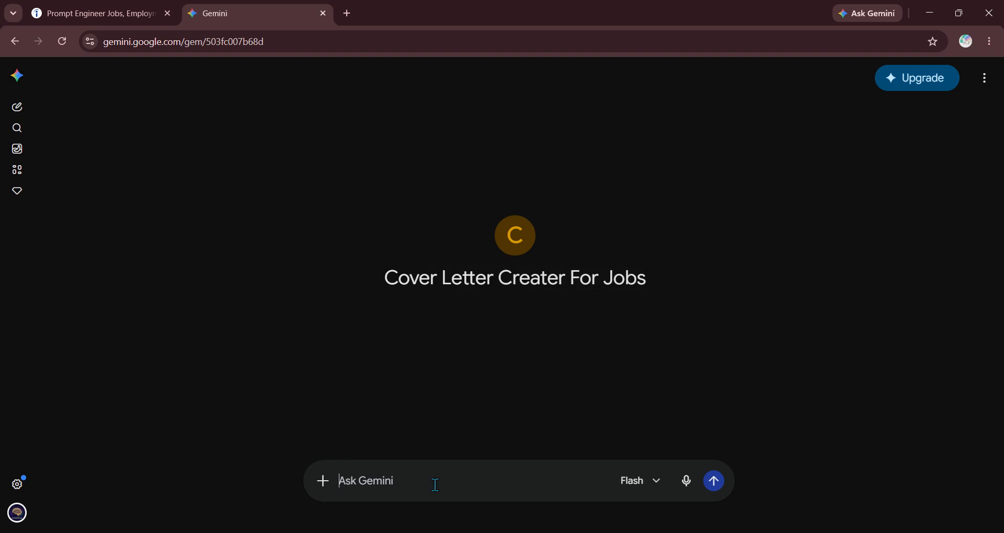
{"action": "type", "text": "Hello"}
{"action": "key", "text": "Return"}
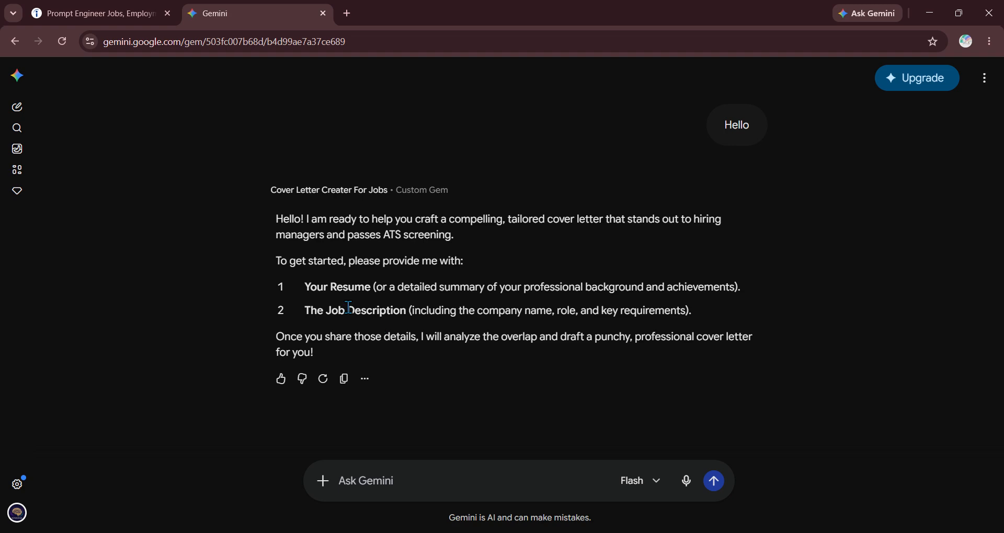
{"action": "left_click", "coordinate": [86, 13]}
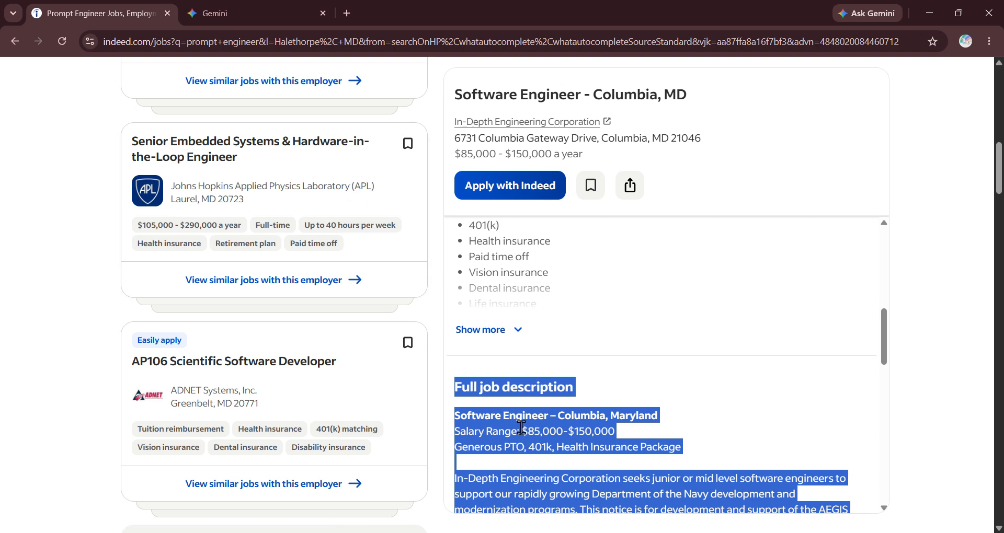
- Attach the resume from Drive after connecting Workspace, and paste the Software Engineer job description into the prompt
{"action": "left_click", "coordinate": [246, 14]}
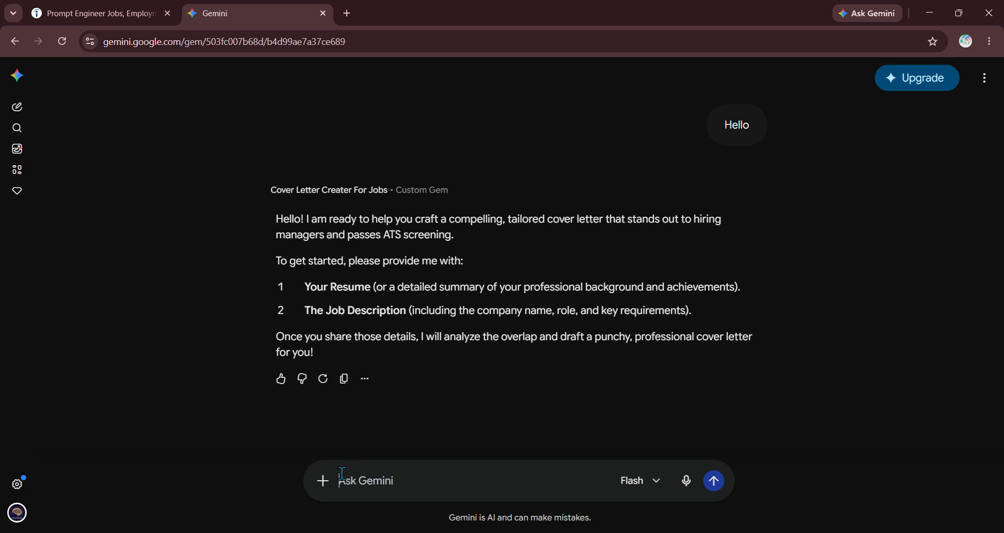
{"action": "left_click", "coordinate": [324, 480]}
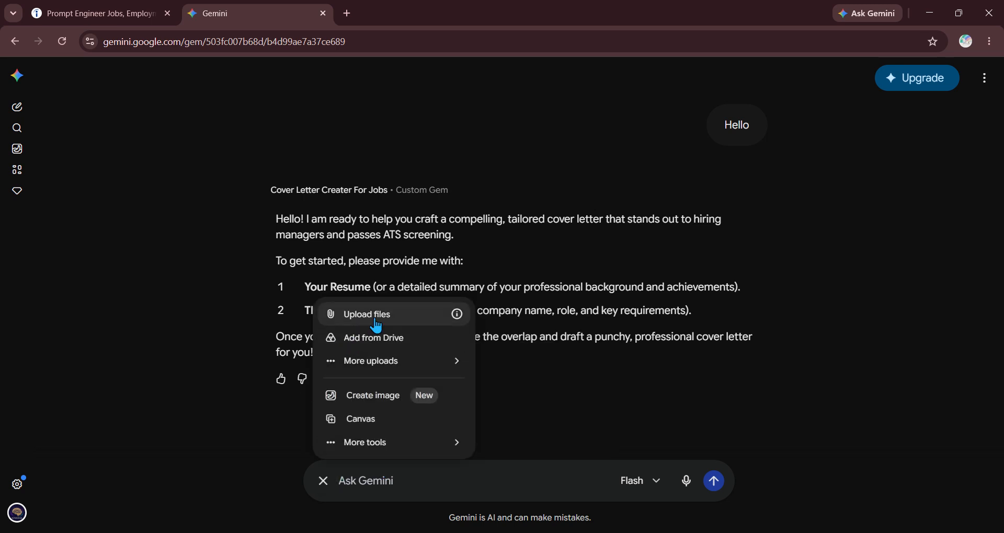
{"action": "left_click", "coordinate": [392, 338]}
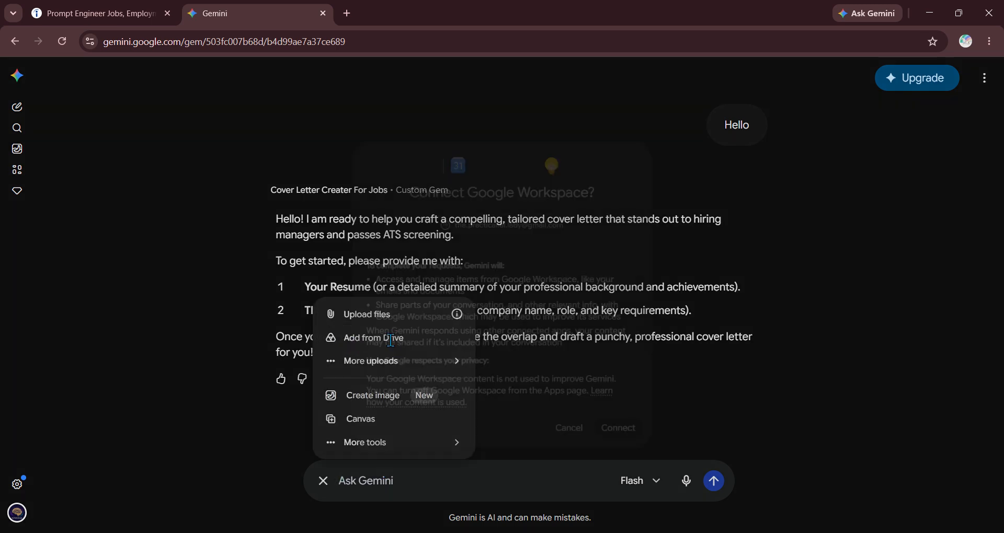
{"action": "left_click", "coordinate": [632, 444]}
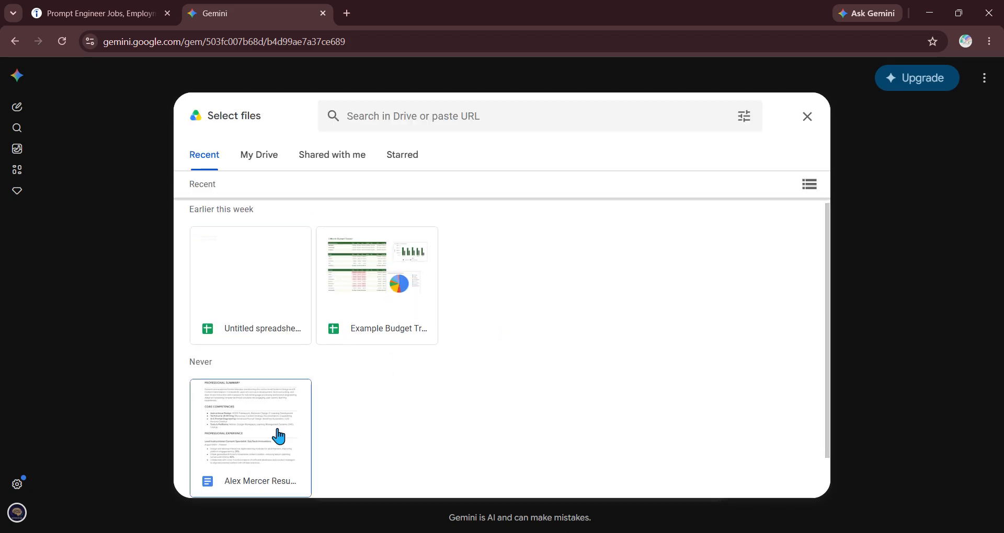
{"action": "double_click", "coordinate": [278, 434]}
{"action": "right_click", "coordinate": [279, 432]}
{"action": "left_click", "coordinate": [416, 449]}
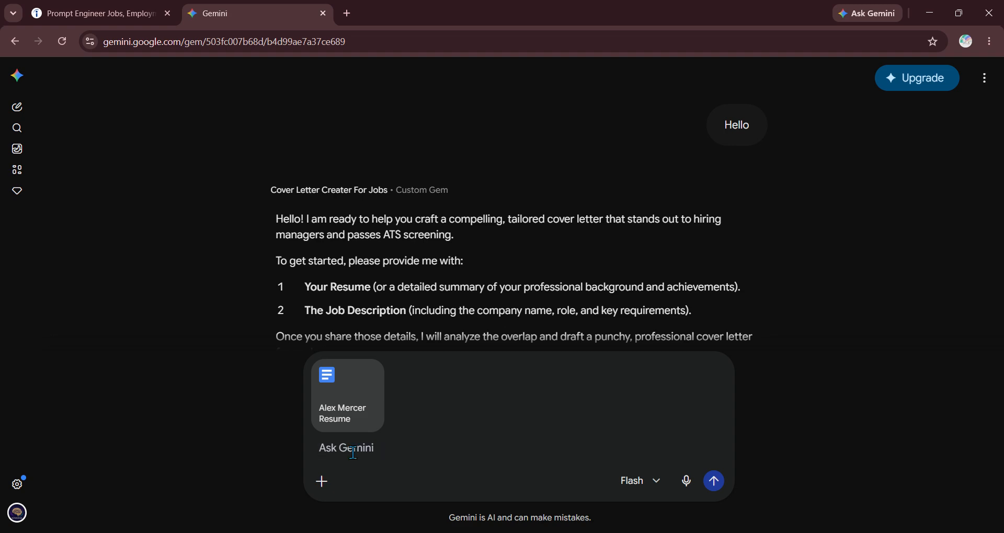
{"action": "key", "text": "ctrl+v"}
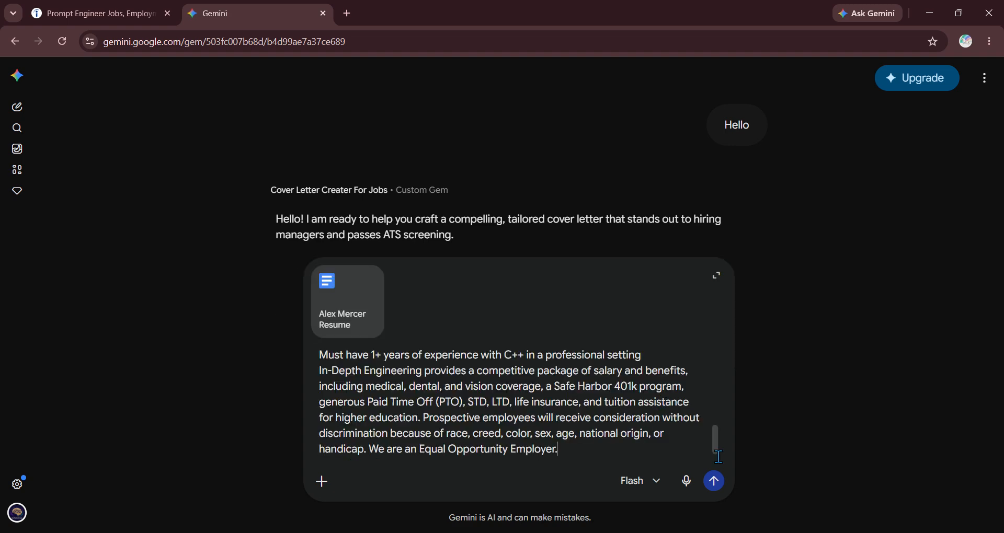
- Send the resume and job description to the Gem and read through its strategy analysis and cover letter draft
{"action": "left_click", "coordinate": [715, 481]}
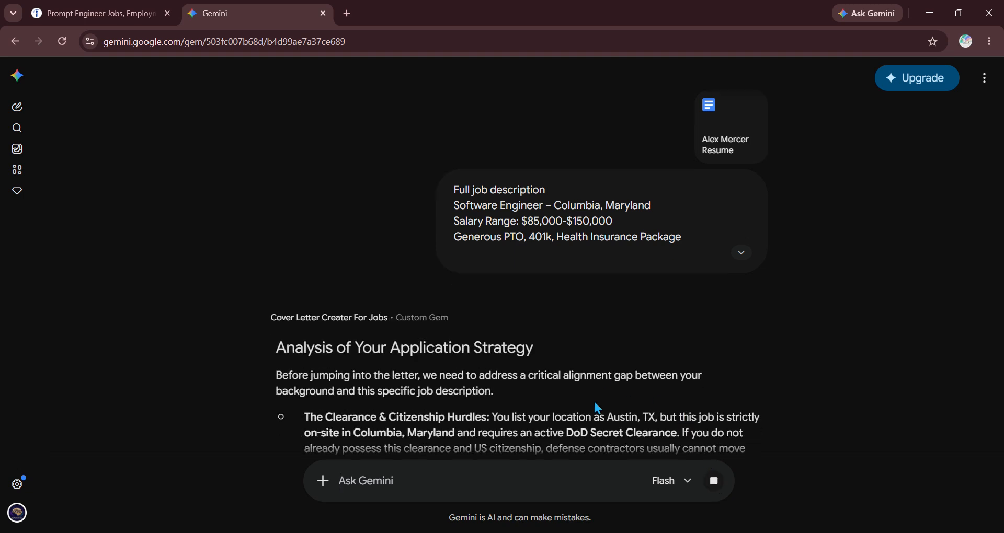
{"action": "scroll", "coordinate": [596, 402], "scroll_direction": "down", "scroll_amount": 3}
{"action": "scroll", "coordinate": [595, 402], "scroll_direction": "down", "scroll_amount": 2}
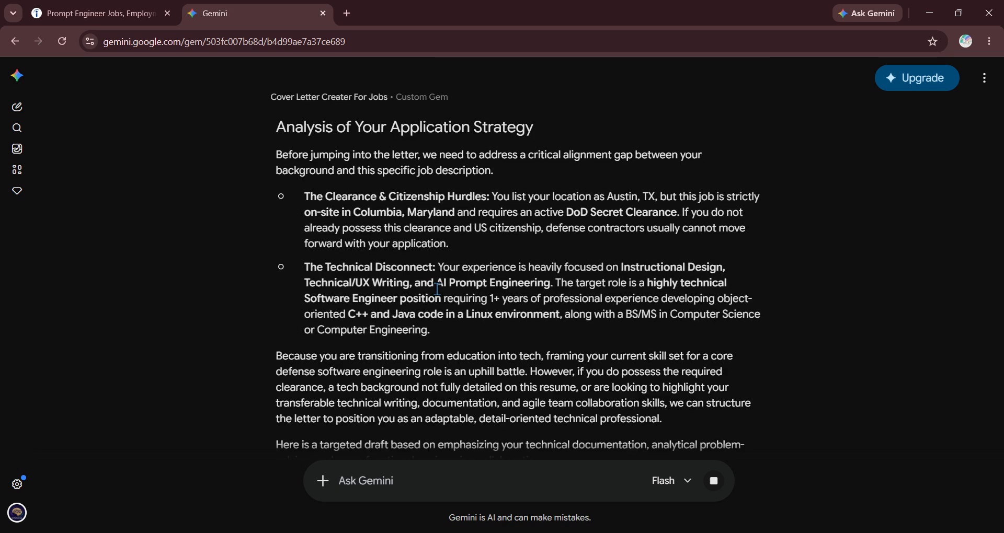
{"action": "scroll", "coordinate": [438, 289], "scroll_direction": "down", "scroll_amount": 1}
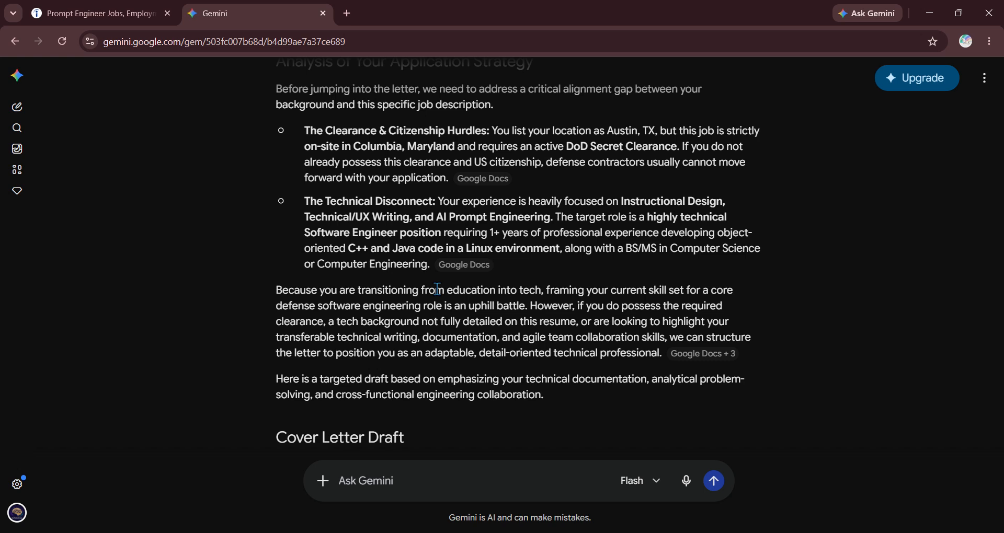
{"action": "scroll", "coordinate": [439, 293], "scroll_direction": "down", "scroll_amount": 1}
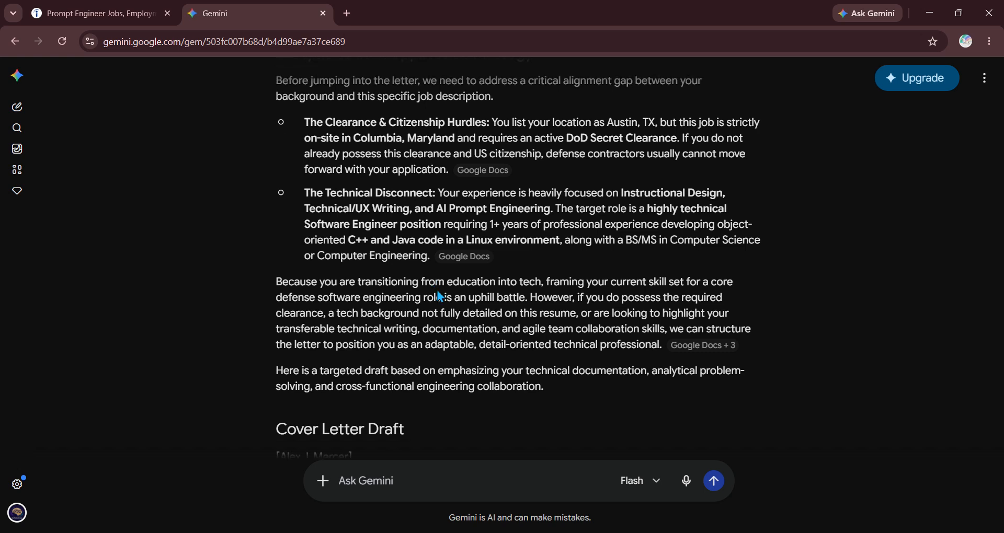
{"action": "scroll", "coordinate": [441, 297], "scroll_direction": "down", "scroll_amount": 1}
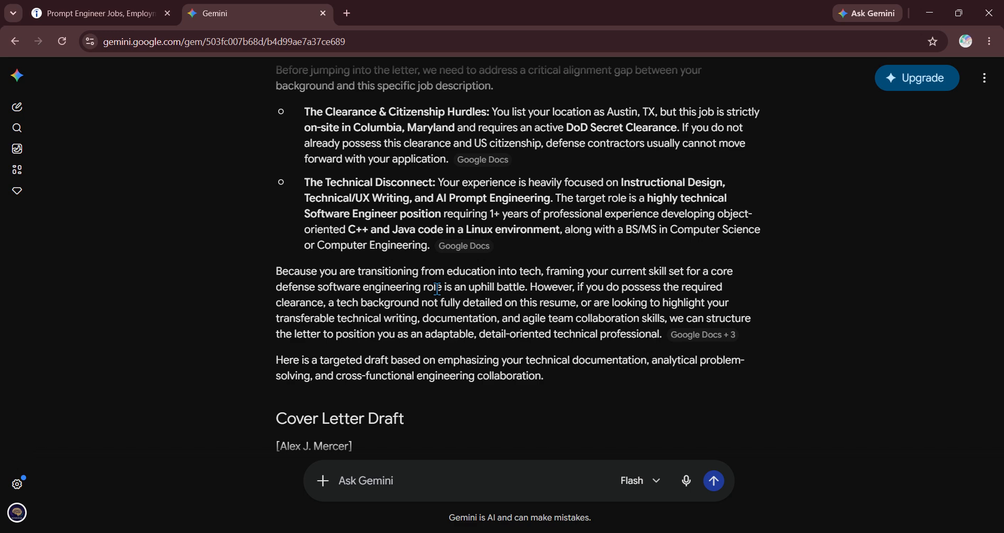
{"action": "scroll", "coordinate": [436, 287], "scroll_direction": "down", "scroll_amount": 8}
{"action": "scroll", "coordinate": [436, 288], "scroll_direction": "down", "scroll_amount": 6}
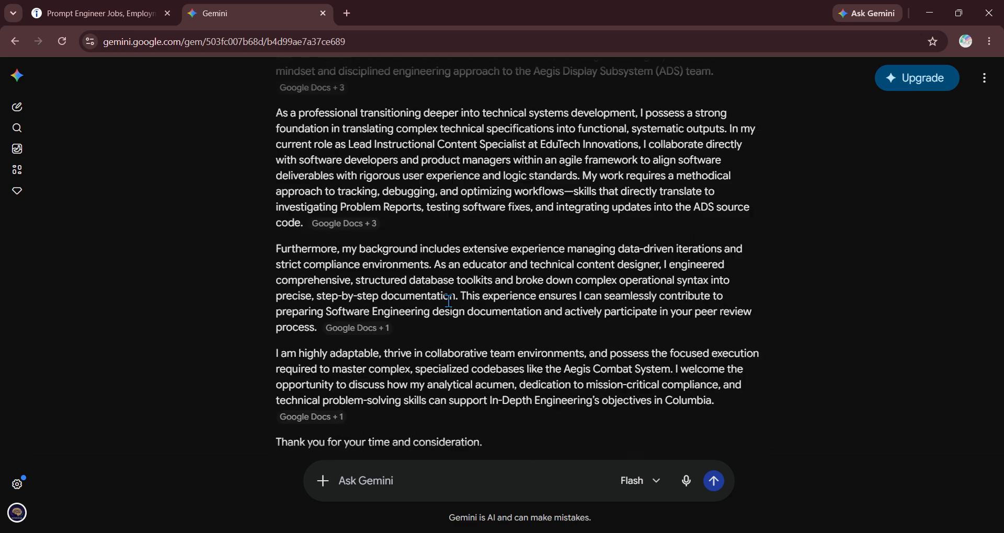
{"action": "scroll", "coordinate": [449, 301], "scroll_direction": "down", "scroll_amount": 2}
{"action": "scroll", "coordinate": [437, 288], "scroll_direction": "down", "scroll_amount": 1}
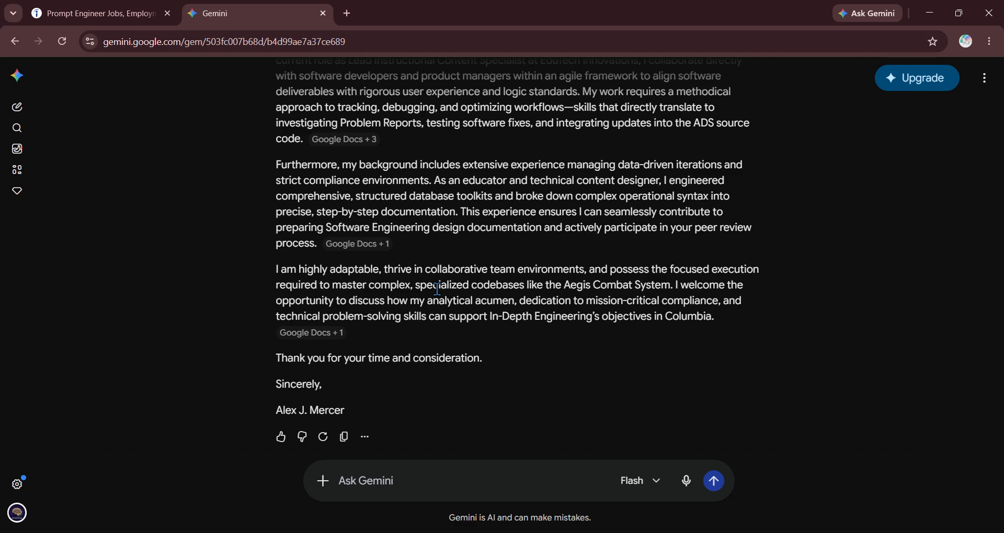
{"action": "scroll", "coordinate": [437, 288], "scroll_direction": "up", "scroll_amount": 6}
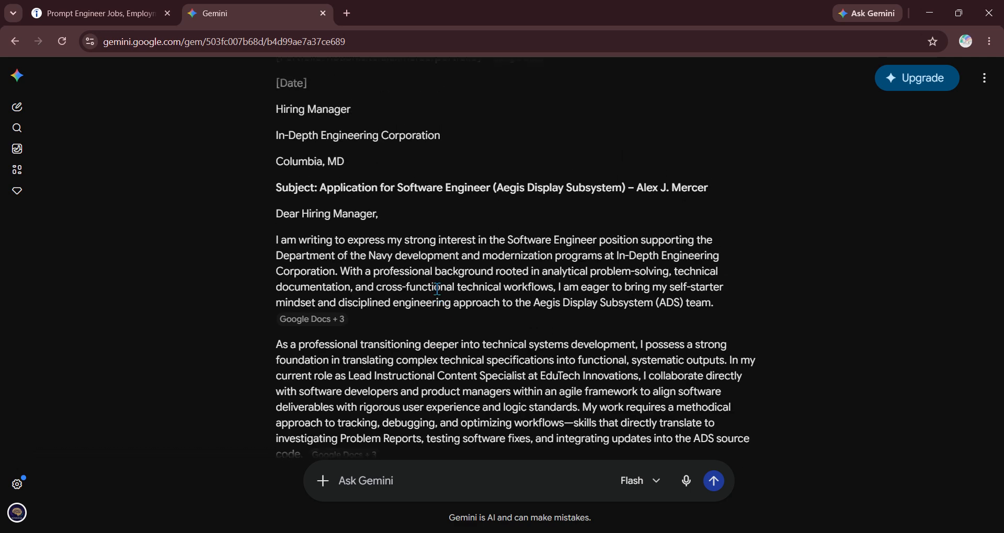
{"action": "scroll", "coordinate": [437, 290], "scroll_direction": "down", "scroll_amount": 1}
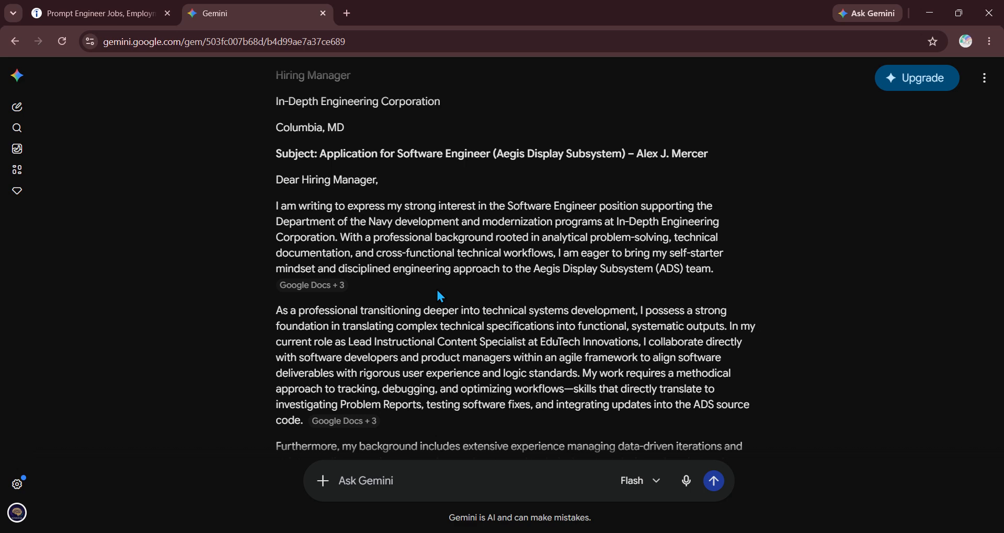
{"action": "scroll", "coordinate": [439, 296], "scroll_direction": "down", "scroll_amount": 5}
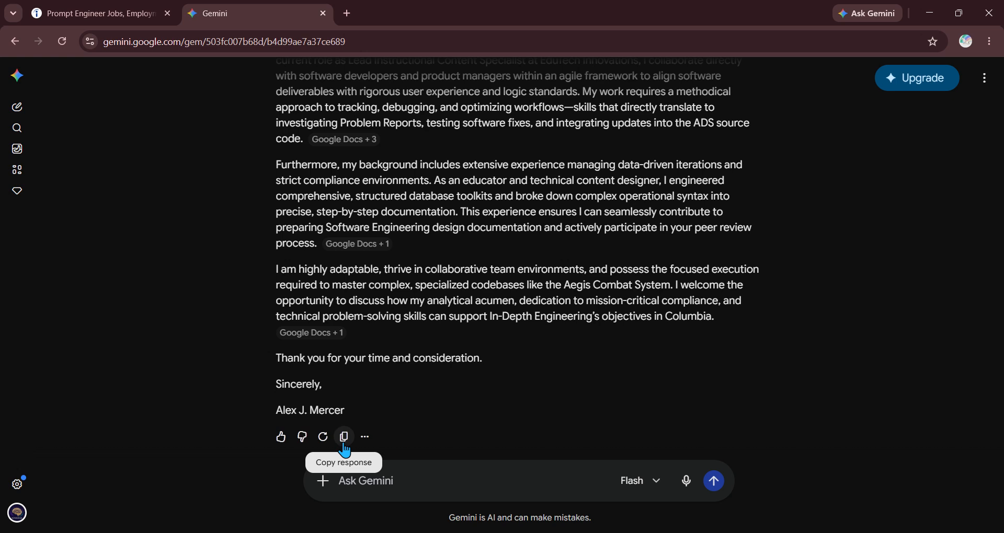
- Export the Gem's cover letter reply to Google Docs from the response's more-options menu
{"action": "left_click", "coordinate": [365, 437]}
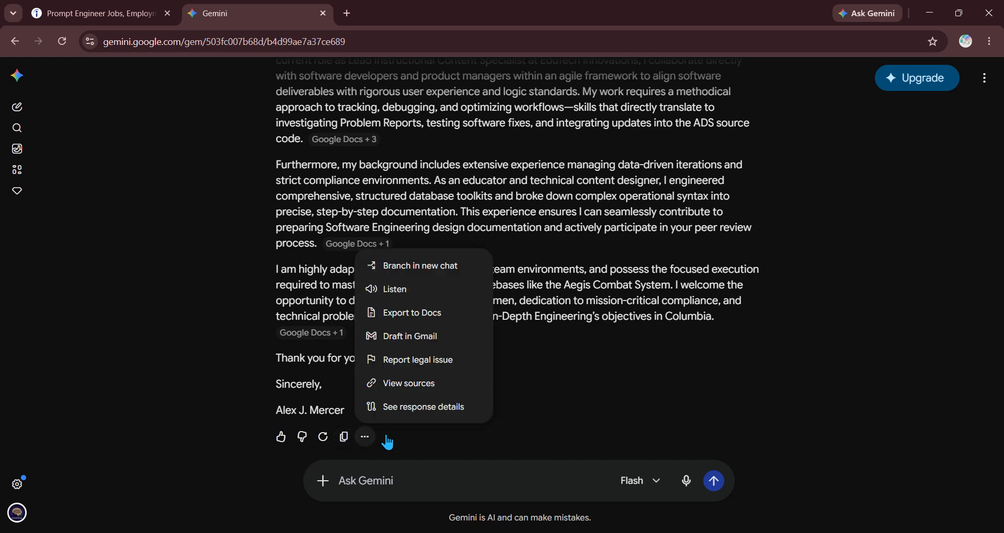
{"action": "left_click", "coordinate": [434, 319]}
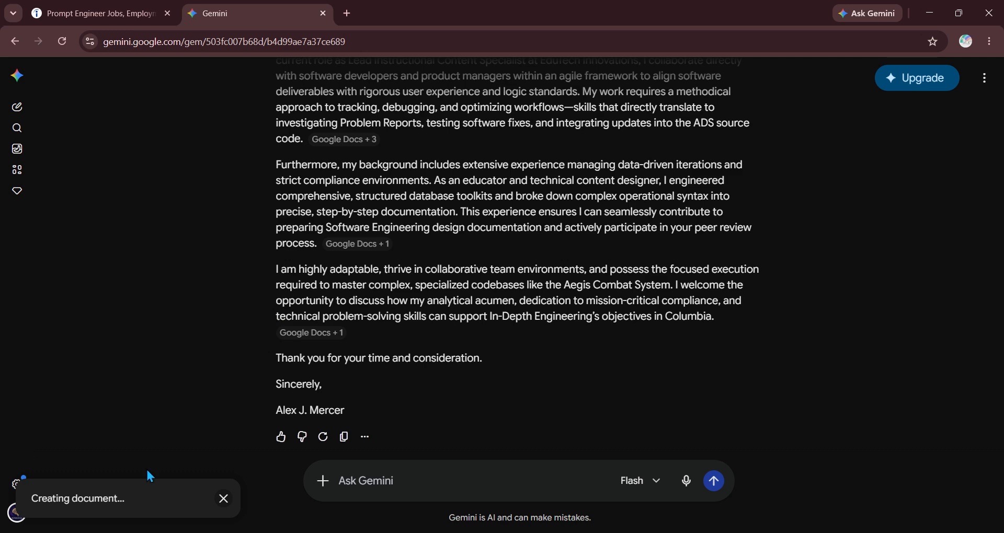
{"action": "scroll", "coordinate": [392, 328], "scroll_direction": "up", "scroll_amount": 20}
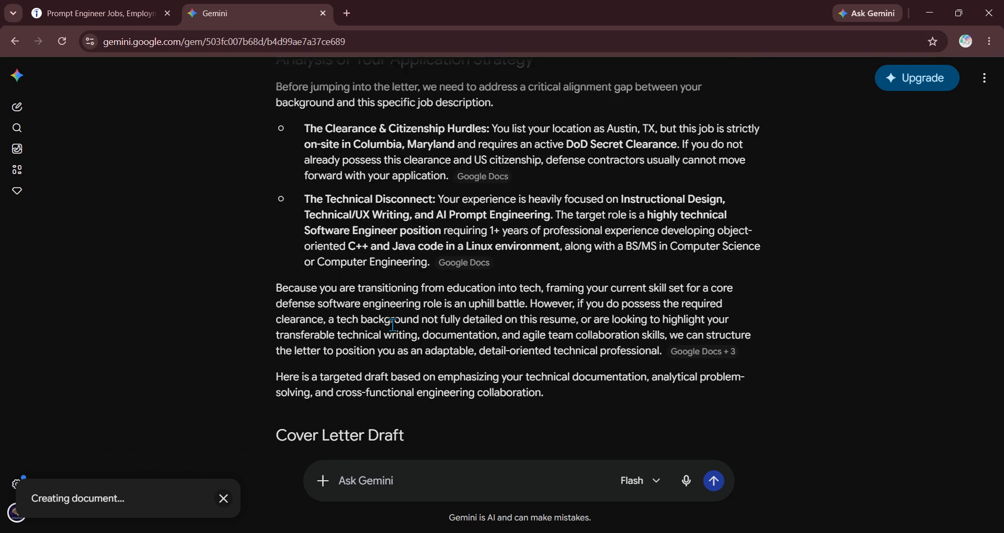
{"action": "scroll", "coordinate": [394, 328], "scroll_direction": "up", "scroll_amount": 5}
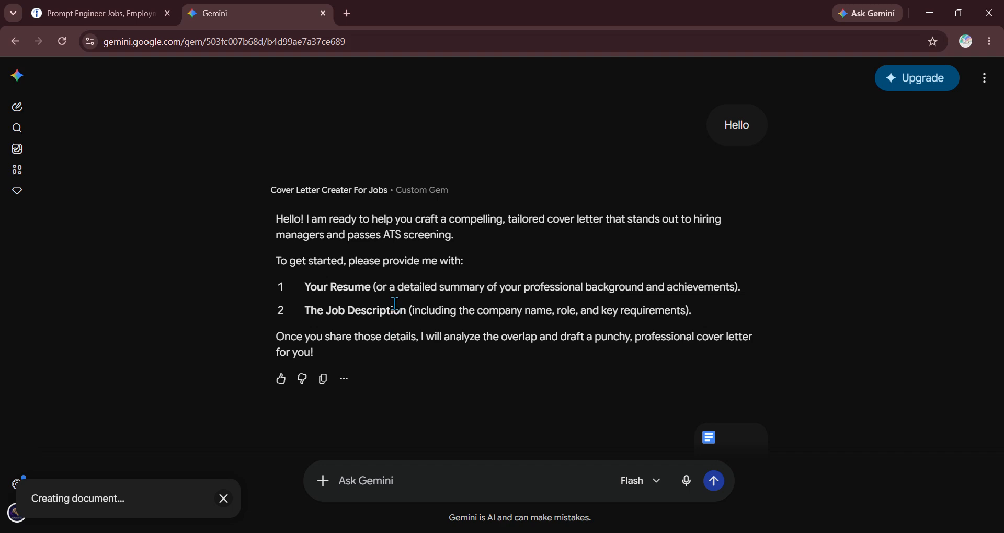
- Open My Drive in a new tab to locate the new 'Full job description Software Engineer' document
{"action": "left_click", "coordinate": [348, 13]}
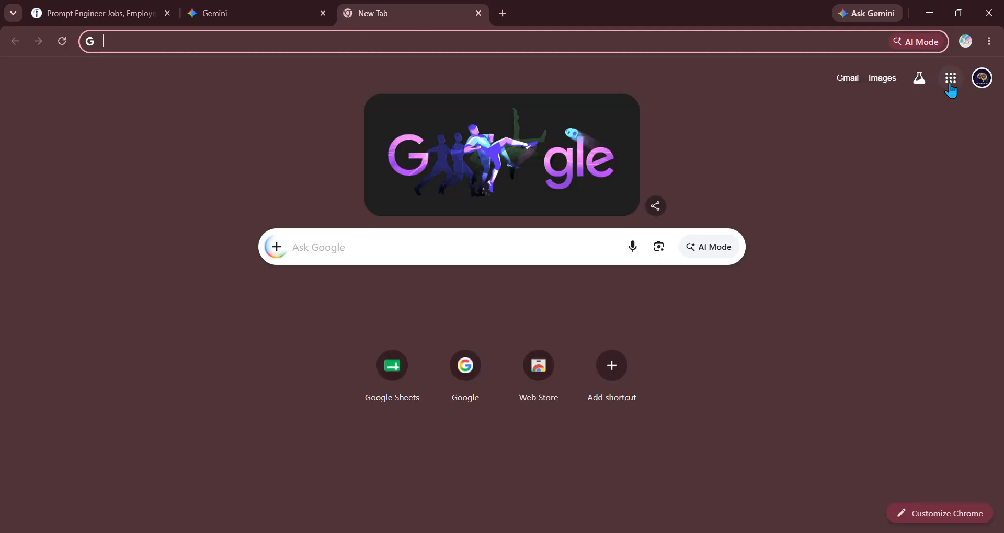
{"action": "left_click", "coordinate": [950, 81]}
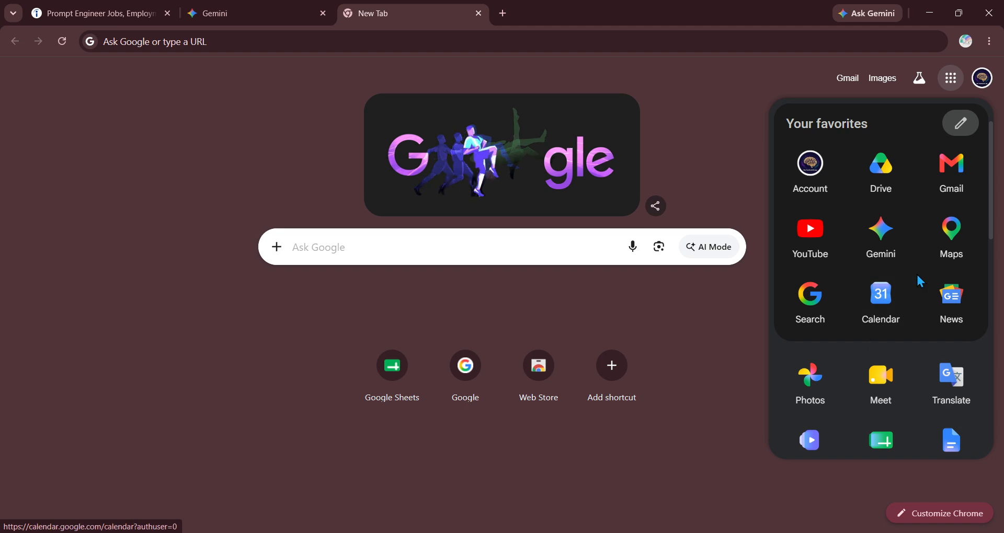
{"action": "left_click", "coordinate": [881, 170]}
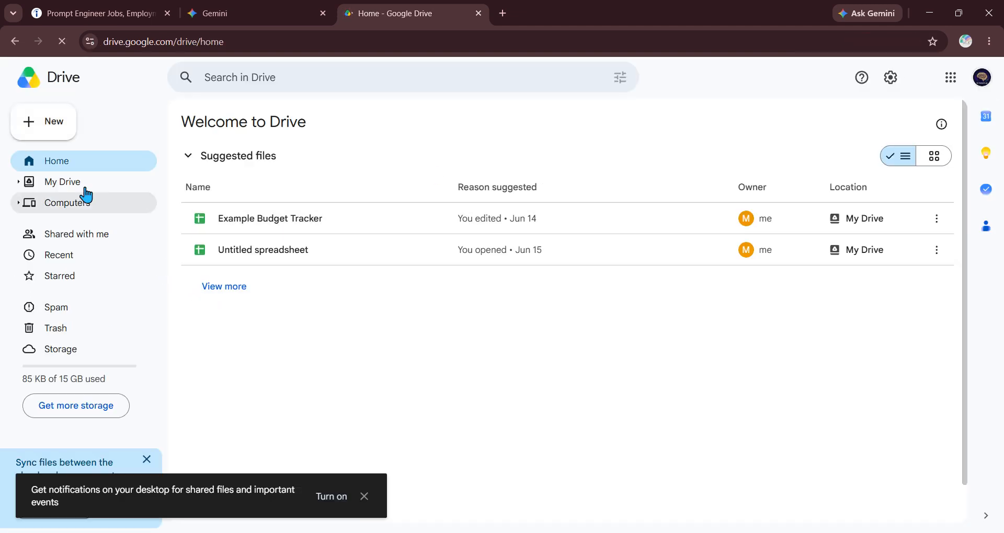
{"action": "left_click", "coordinate": [69, 181]}
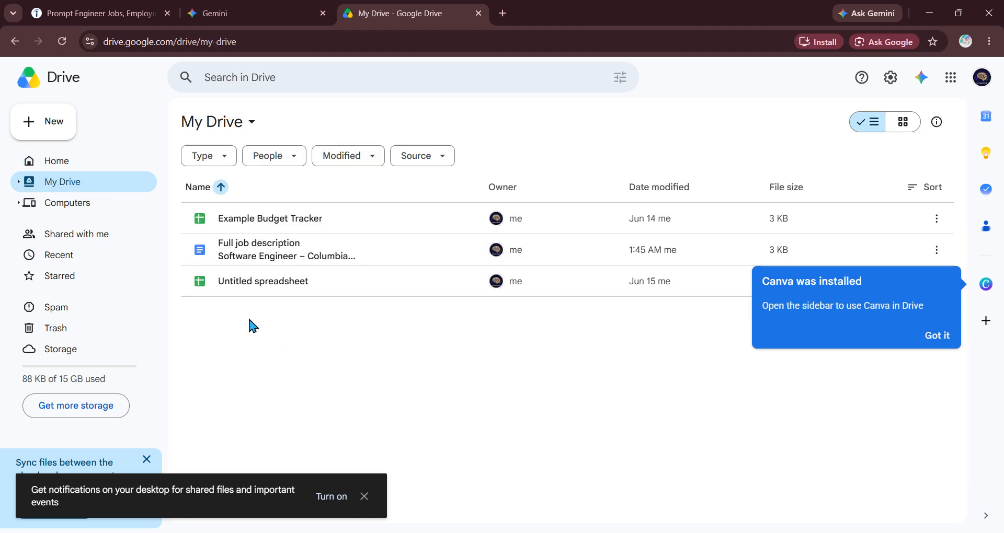
- Open the 'Full job description' document in Docs and review the strategy analysis and cover letter draft
{"action": "double_click", "coordinate": [291, 265]}
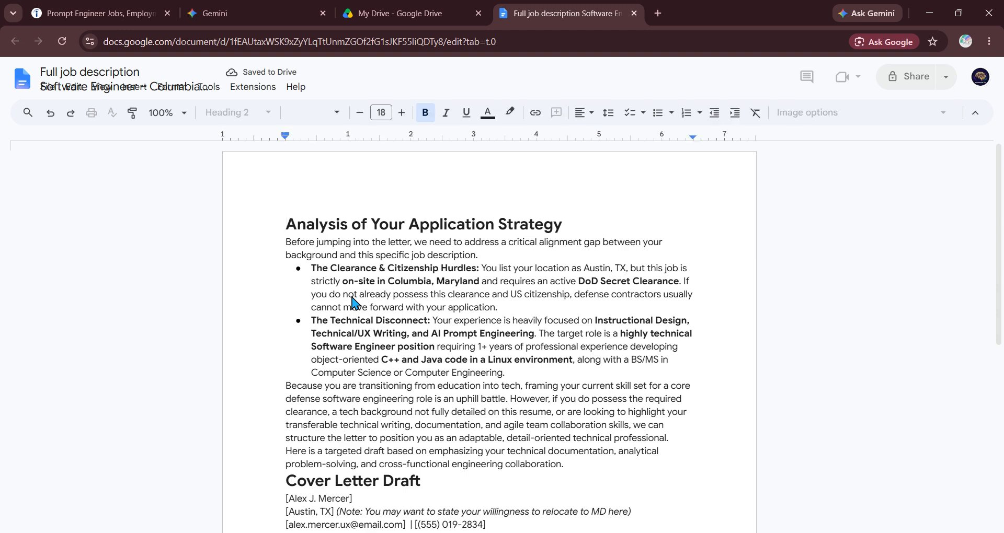
{"action": "scroll", "coordinate": [333, 290], "scroll_direction": "down", "scroll_amount": 3}
{"action": "scroll", "coordinate": [333, 206], "scroll_direction": "down", "scroll_amount": 2}
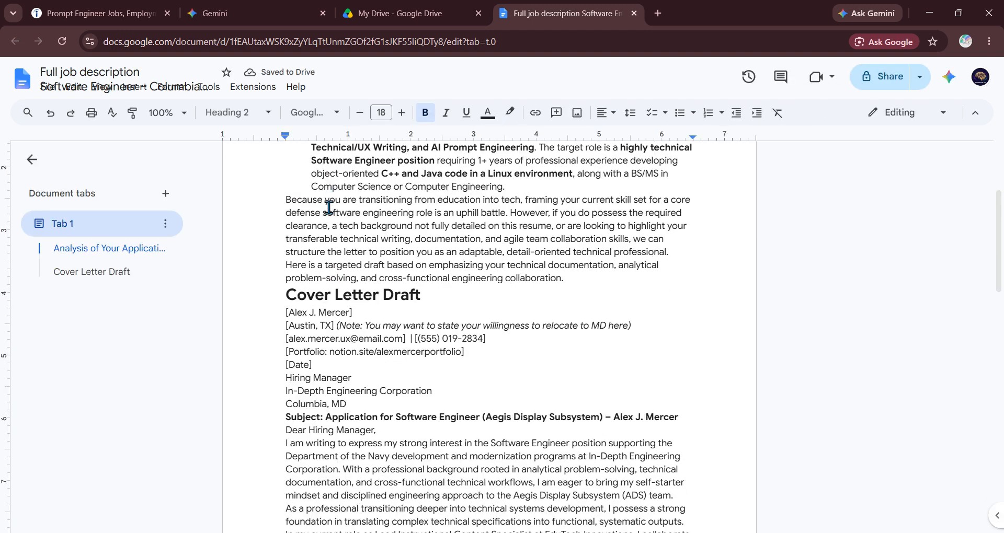
{"action": "left_click", "coordinate": [256, 13]}
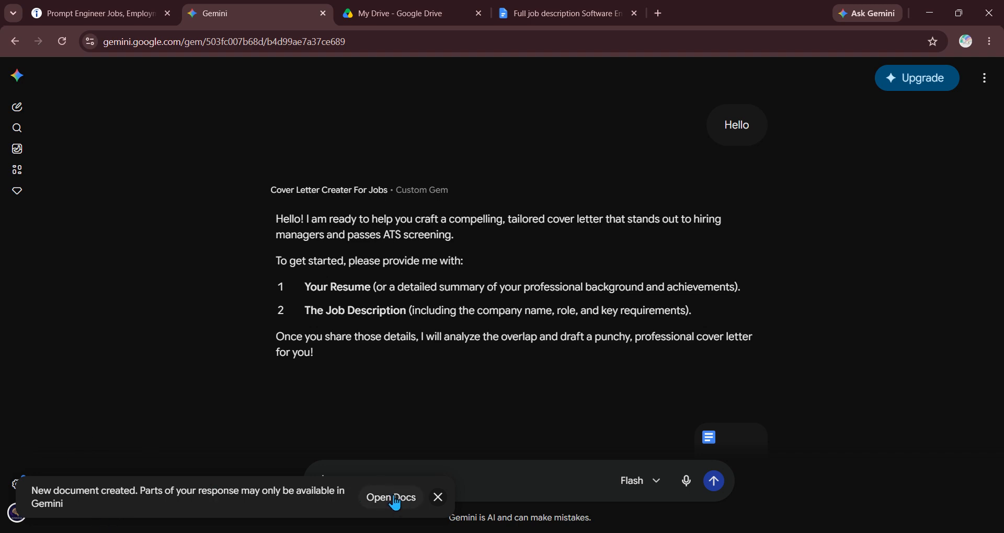
{"action": "left_click", "coordinate": [602, 8]}
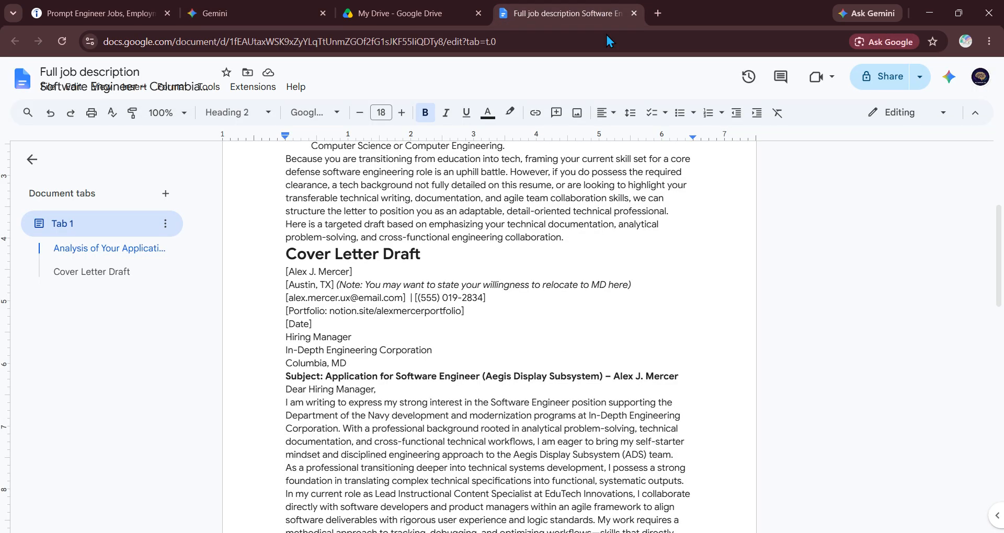
{"action": "scroll", "coordinate": [363, 242], "scroll_direction": "up", "scroll_amount": 5}
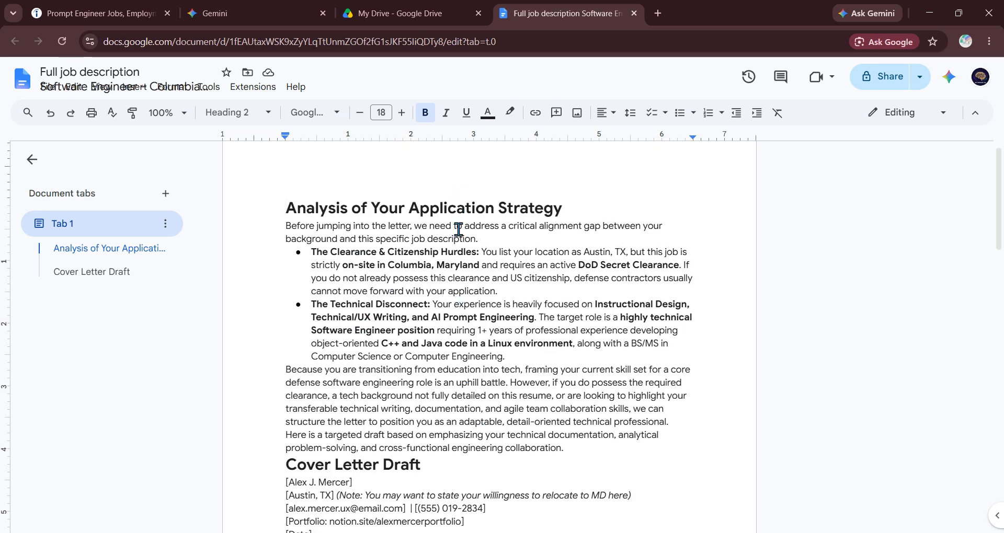
{"action": "scroll", "coordinate": [445, 379], "scroll_direction": "up", "scroll_amount": 1}
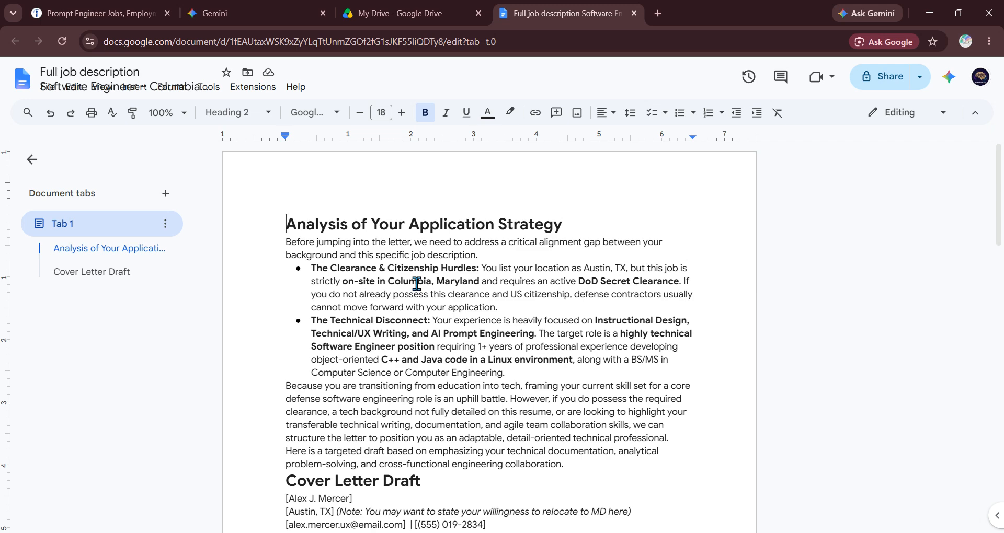
{"action": "scroll", "coordinate": [403, 366], "scroll_direction": "down", "scroll_amount": 6}
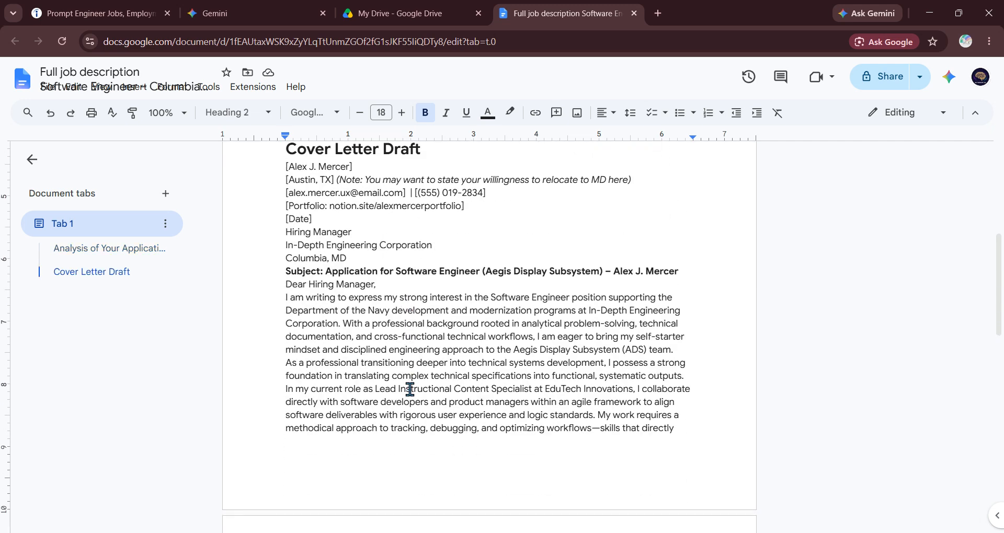
{"action": "scroll", "coordinate": [409, 387], "scroll_direction": "down", "scroll_amount": 3}
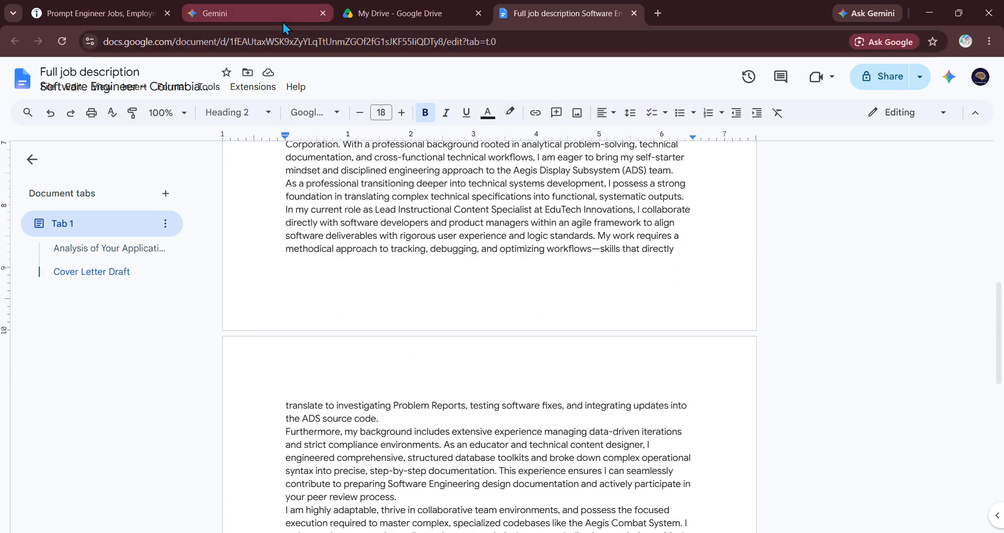
- Switch back to the Gemini conversation and scroll to the end of the cover letter reply
{"action": "left_click", "coordinate": [277, 20]}
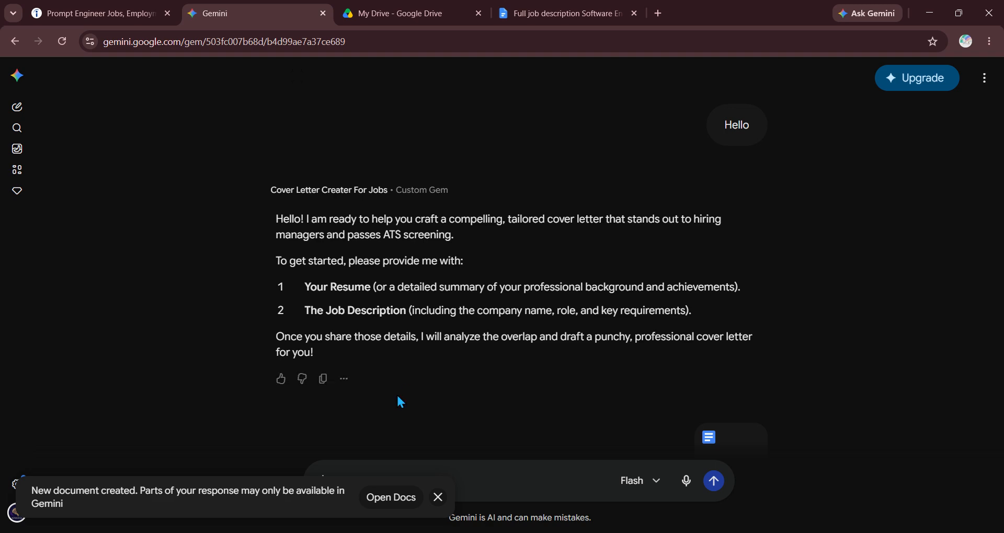
{"action": "scroll", "coordinate": [468, 445], "scroll_direction": "down", "scroll_amount": 14}
{"action": "scroll", "coordinate": [467, 444], "scroll_direction": "down", "scroll_amount": 15}
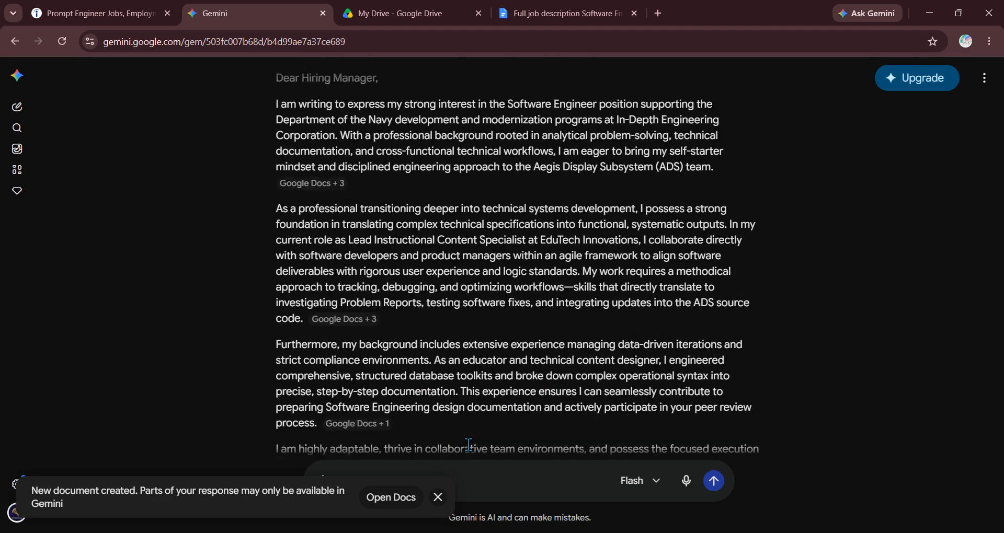